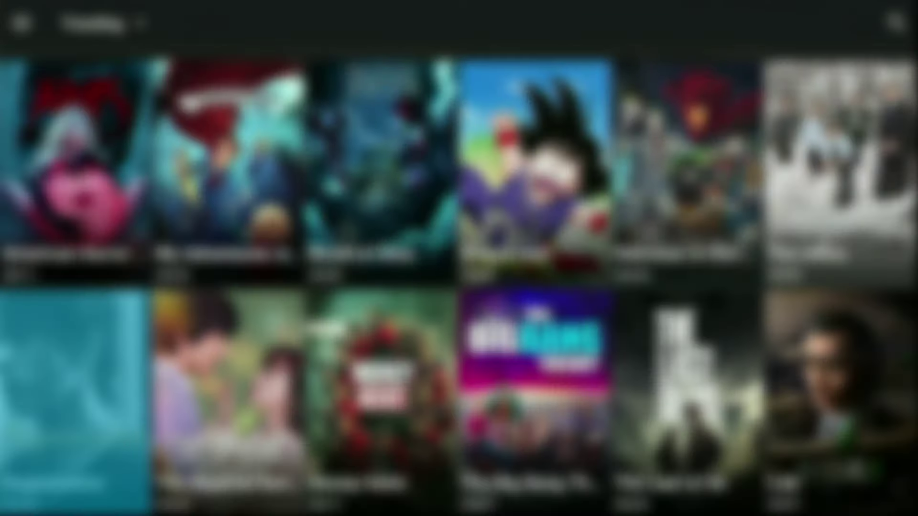
Browse through the posters in the Trending list of titles.
scroll(459, 282, "down", 3)
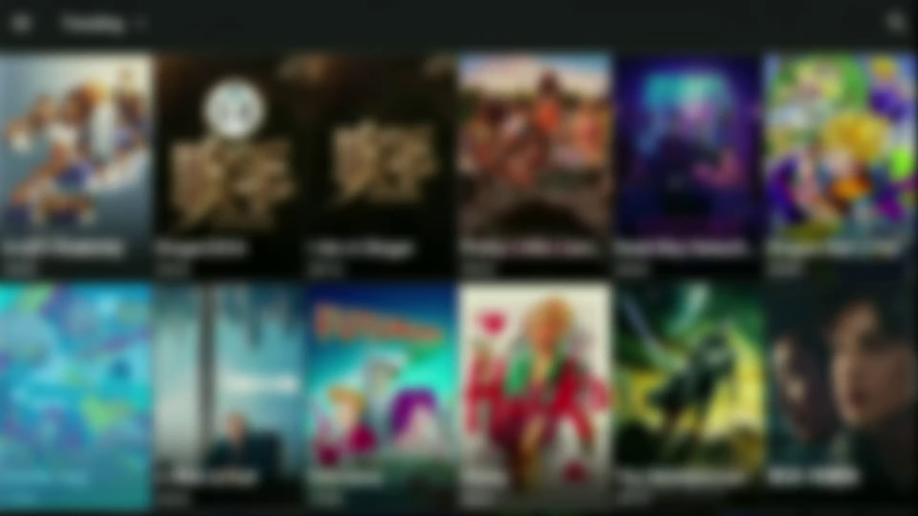
scroll(459, 282, "down", 1)
scroll(459, 282, "down", 2)
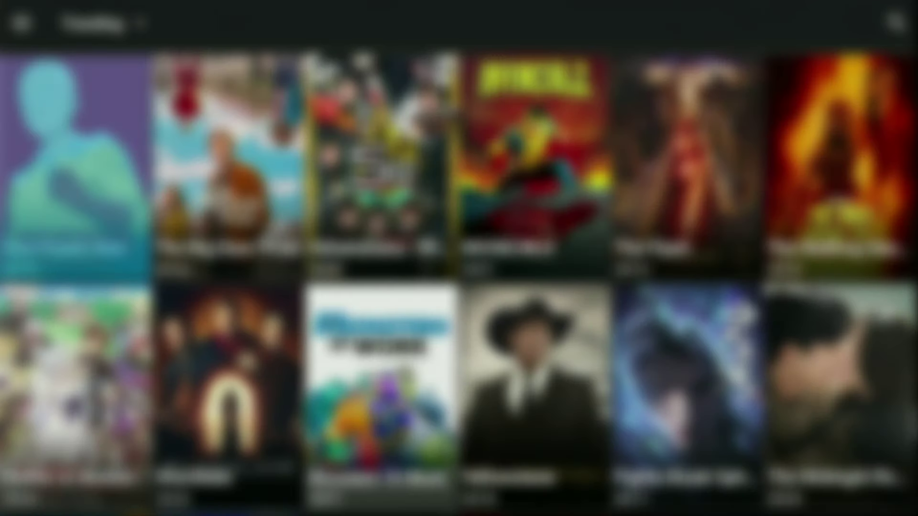
scroll(459, 282, "down", 3)
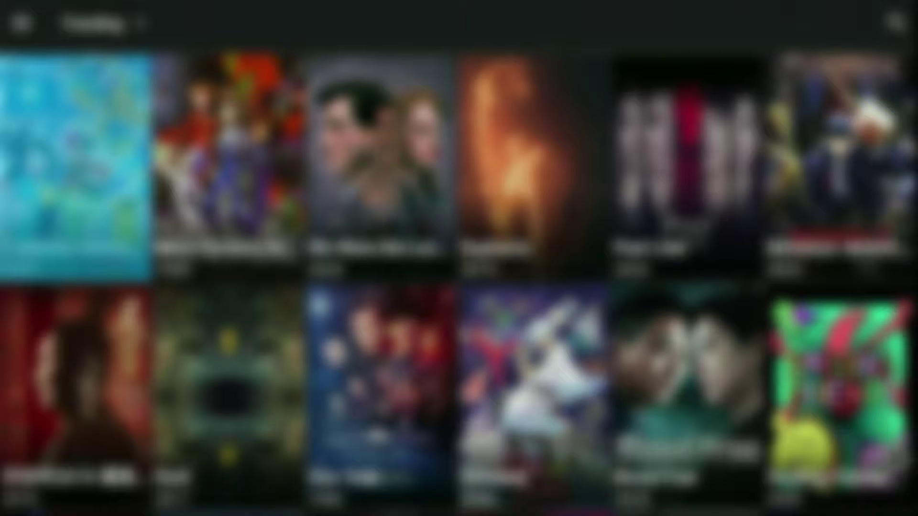
scroll(459, 282, "down", 4)
key("Down")
key("Down")
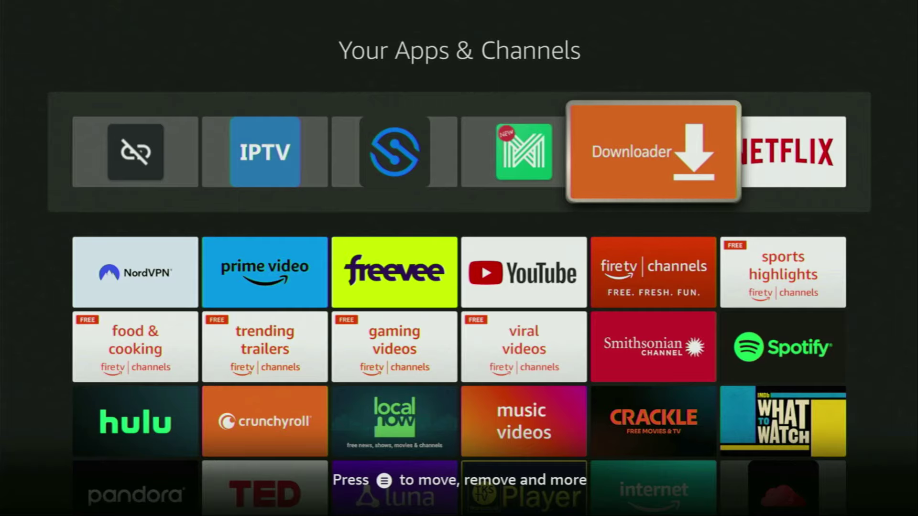
Open the search in the Find section and search for "downloader".
key("Home")
key("Left")
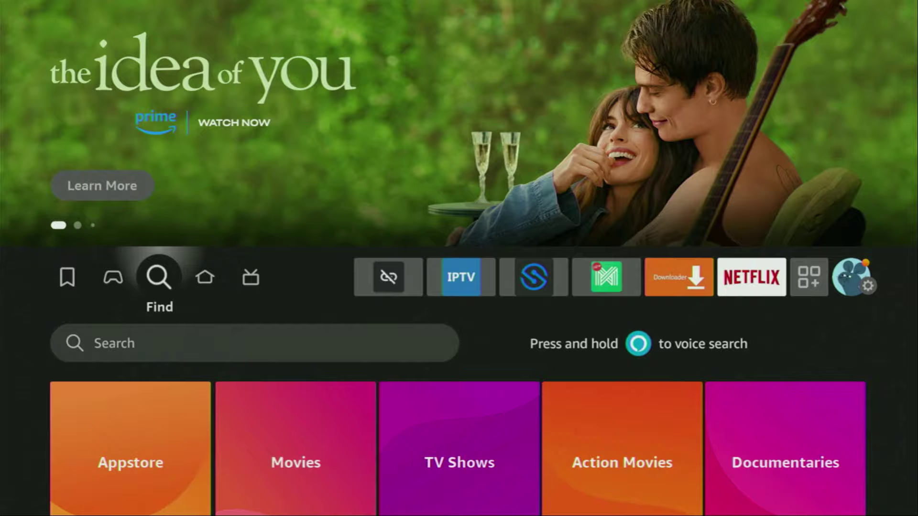
key("Down")
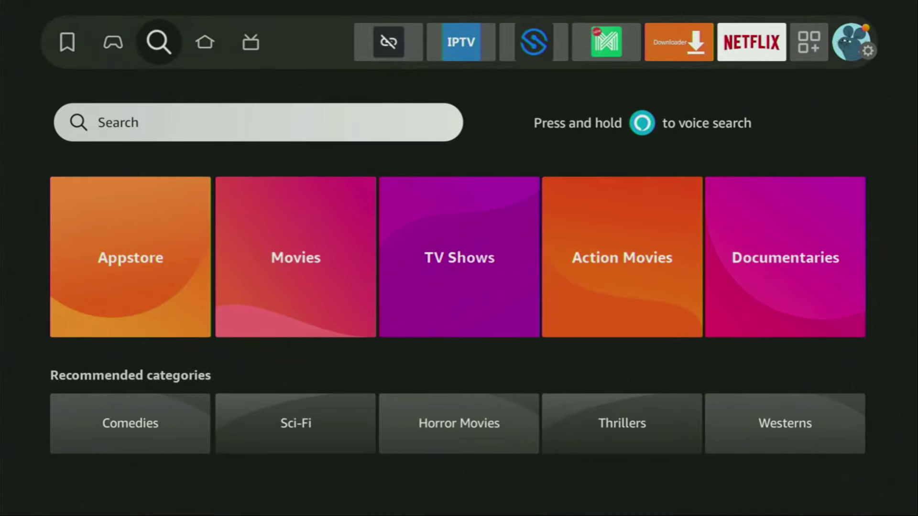
key("Return")
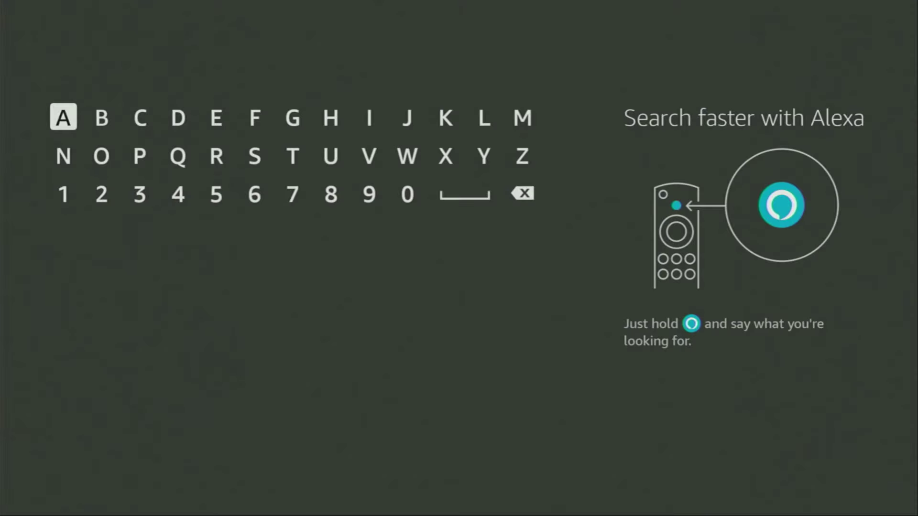
key("Right")
key("Right")
key("Right")
key("Return")
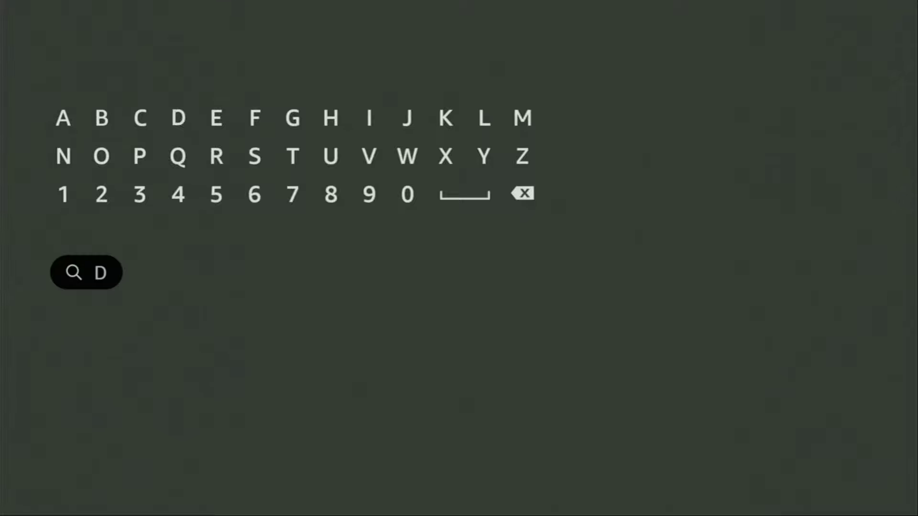
key("Down")
key("Left")
key("Left")
key("Return")
Open the Downloader app from the Apps and games search results.
key("Down")
key("Down")
key("Down")
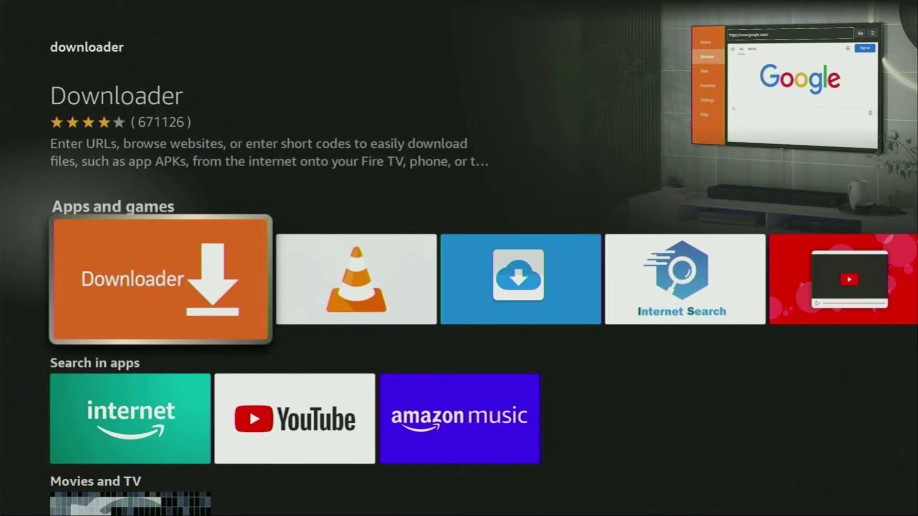
key("Return")
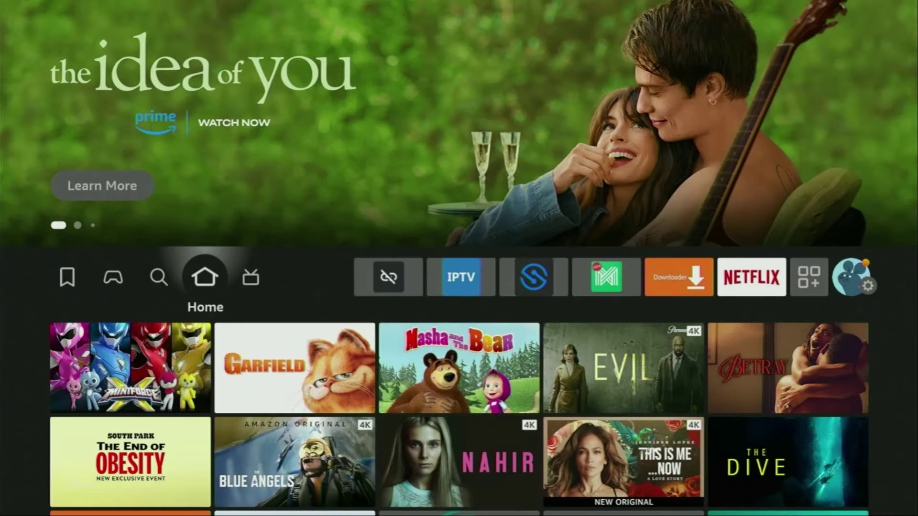
Go to the settings section of the home screen.
key("Right")
key("Right")
key("Right")
key("Right")
key("Right")
key("Right")
key("Right")
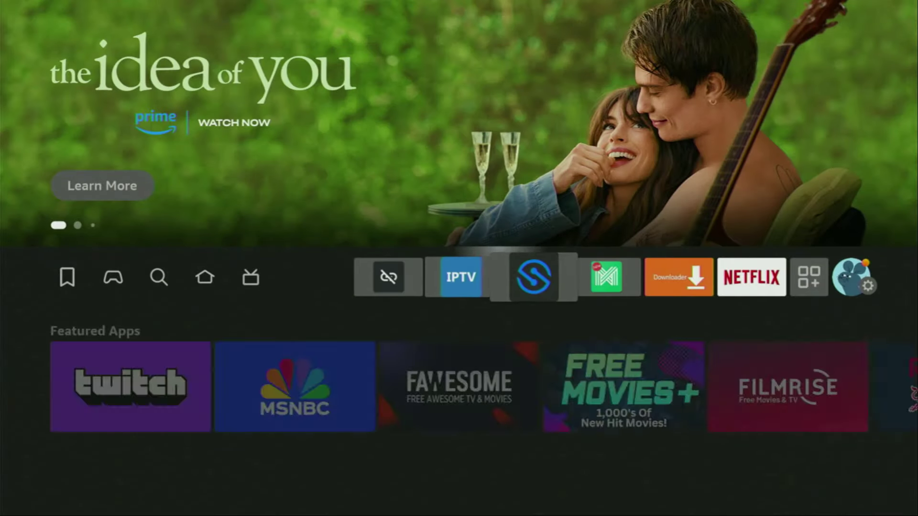
key("Right")
key("Right")
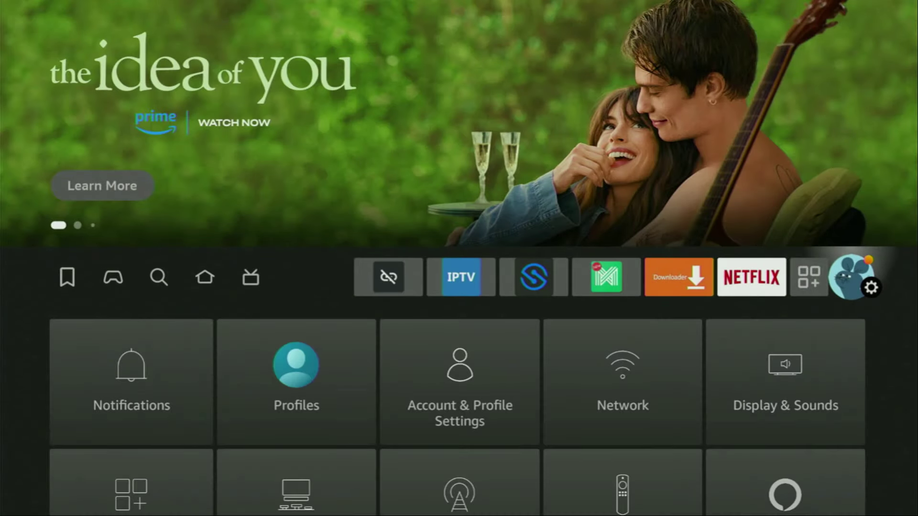
Open the My Fire TV settings.
key("Down")
key("Down")
key("Down")
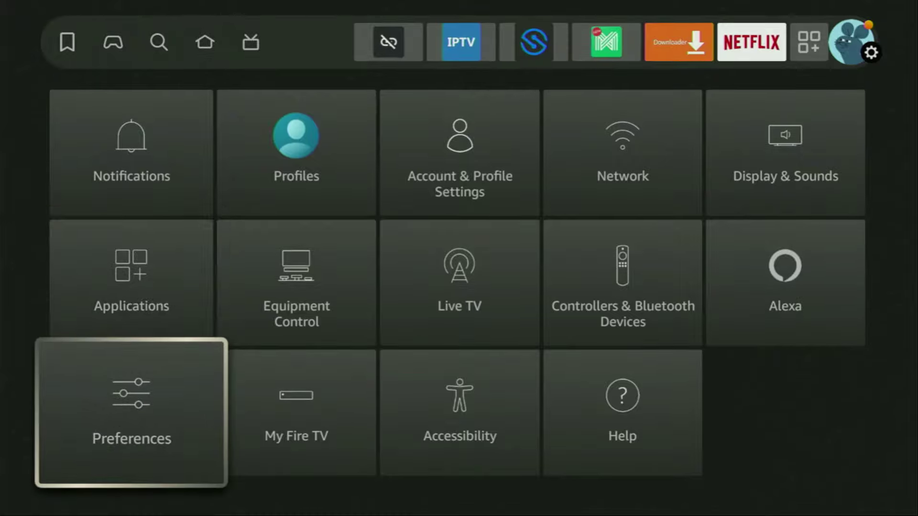
key("Right")
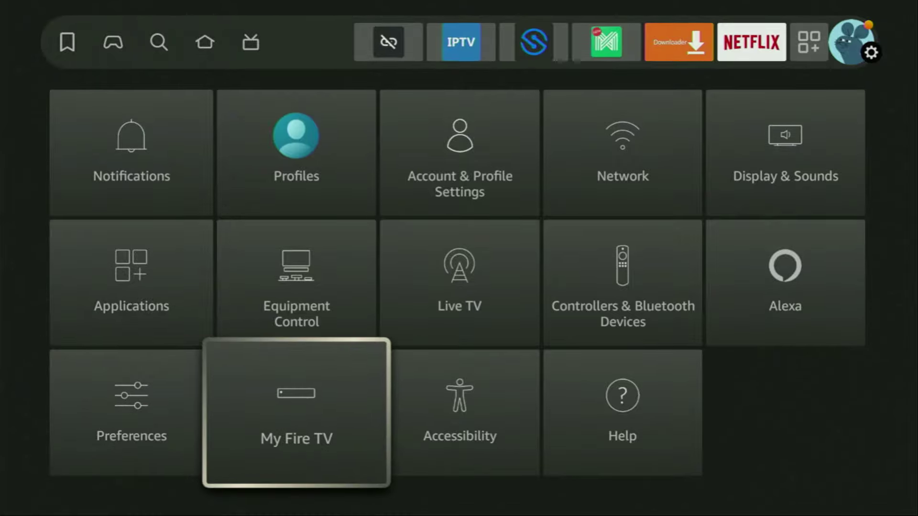
key("Return")
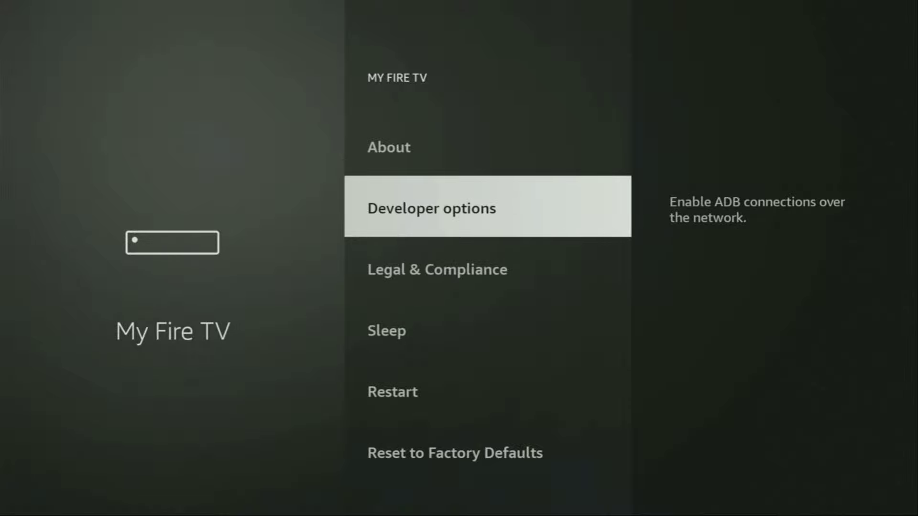
Open About in My Fire TV, select the Fire TV Stick 4K Max entry, and return to the My Fire TV list.
key("Up")
key("Down")
key("Up")
key("Return")
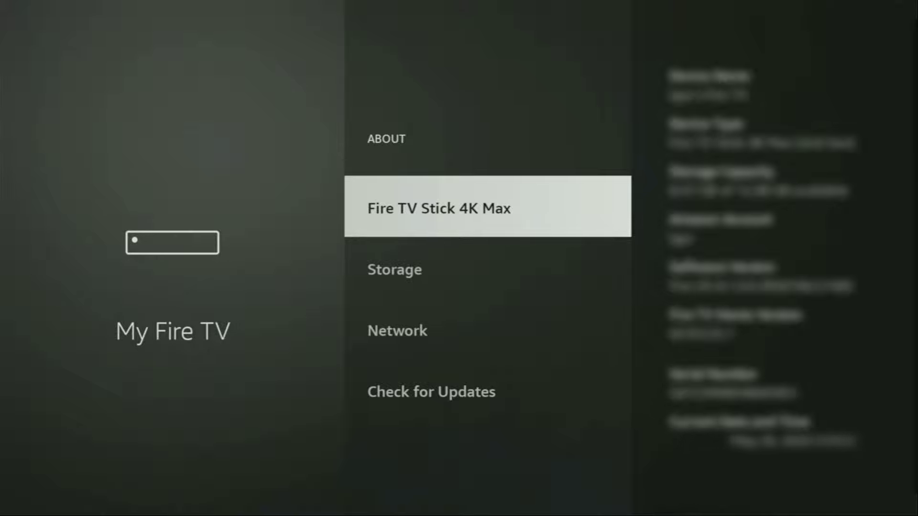
key("Return")
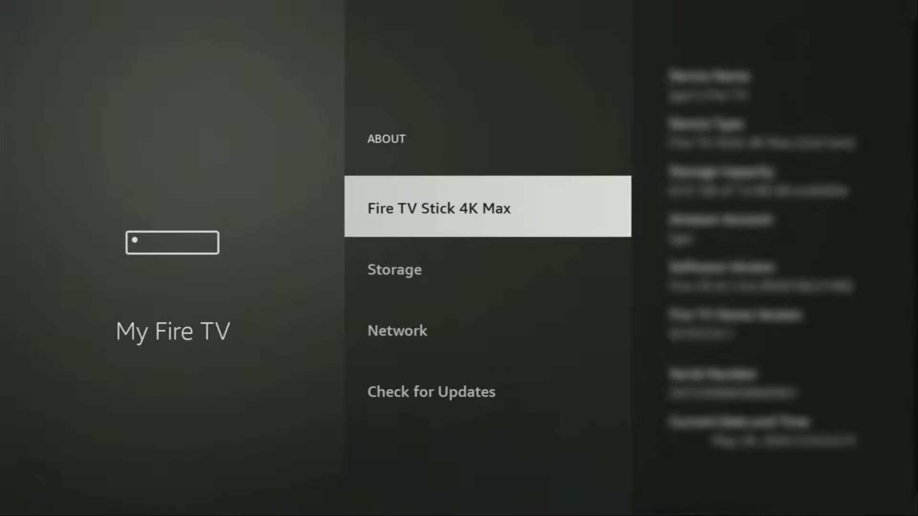
key("Escape")
Open the Install unknown apps list in Developer options and go to the Downloader entry.
key("Down")
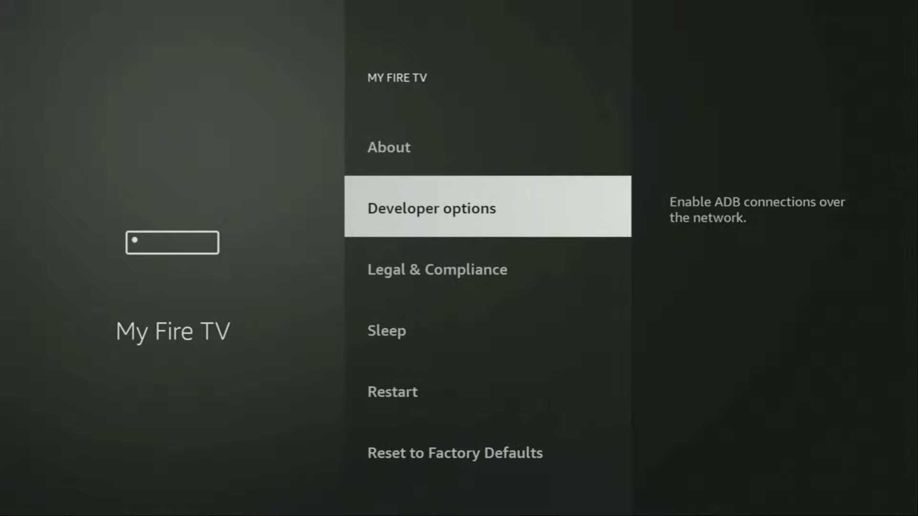
key("Return")
key("Return")
key("Return")
key("Down")
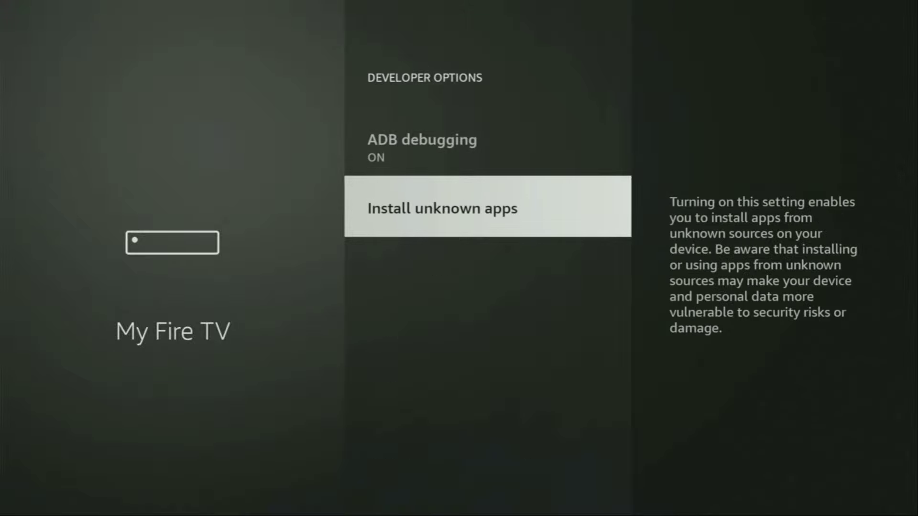
key("Return")
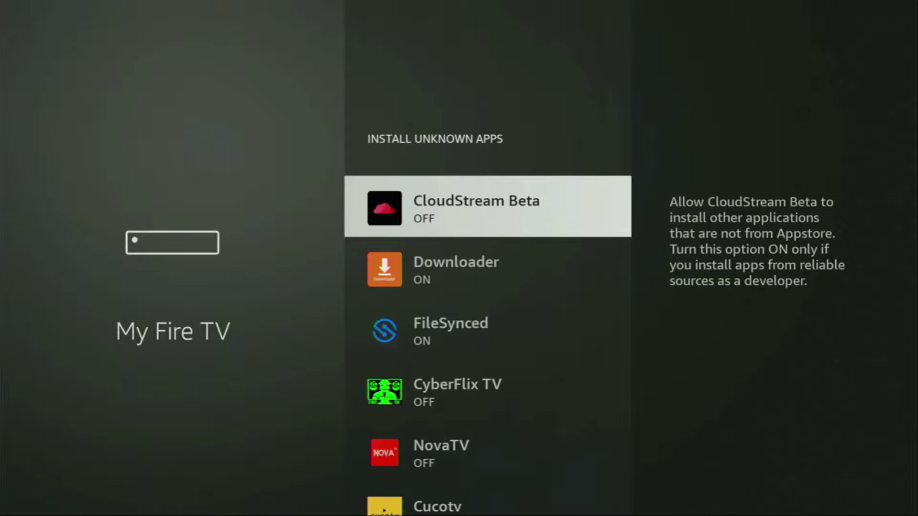
key("Down")
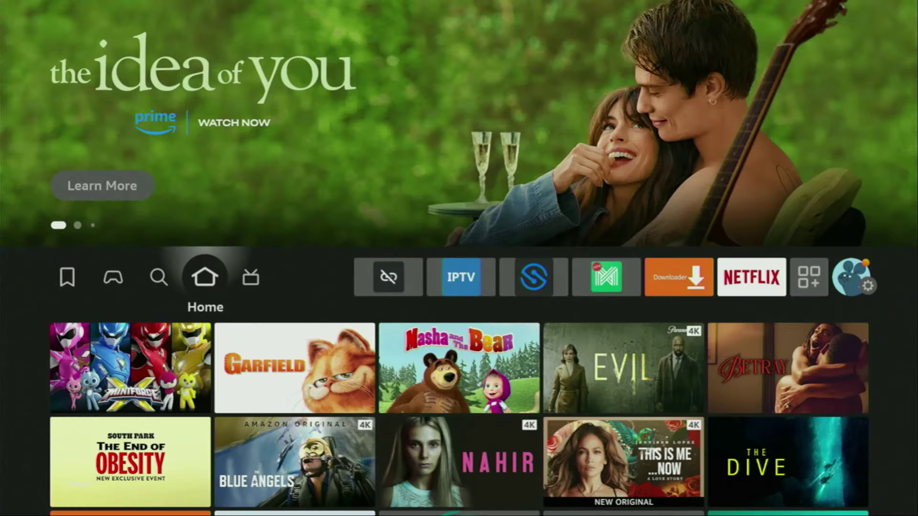
Open the full Your Apps & Channels list from the home screen and highlight Downloader.
key("Right")
key("Right")
key("Right")
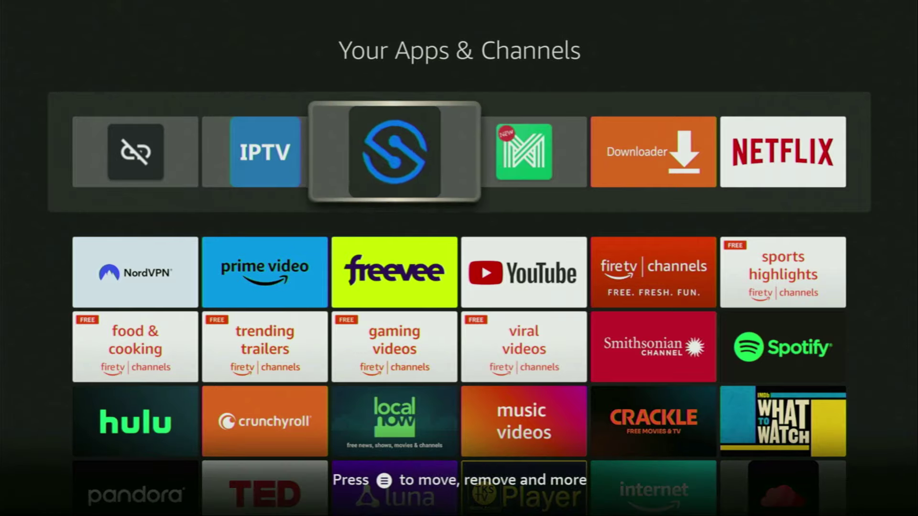
key("Right")
key("Right")
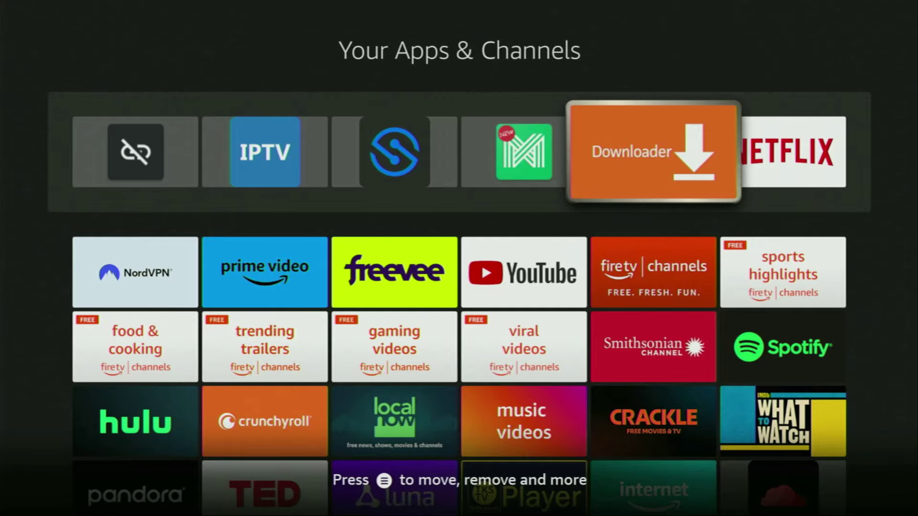
Switch to NordVPN from the Your Apps & Channels list.
key("Down")
key("Left")
key("Left")
key("Left")
key("Left")
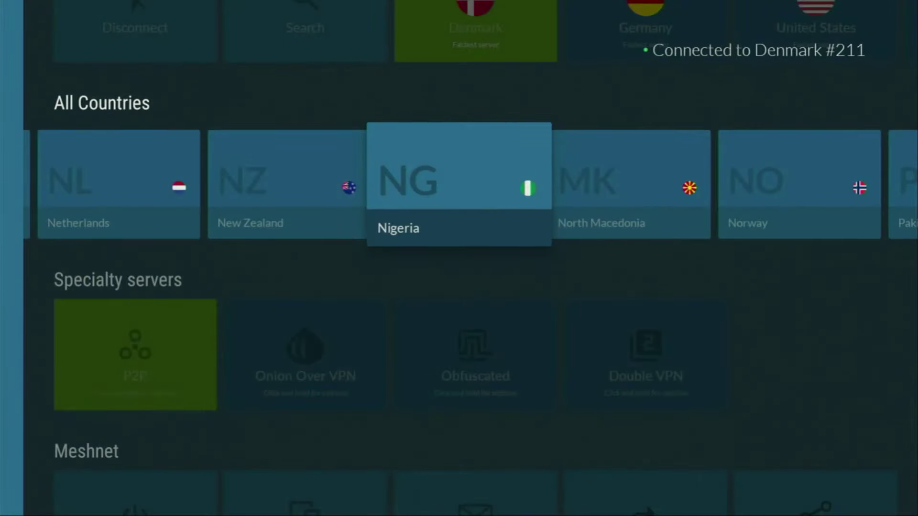
Look through the quick-connect countries in the Home row of the VPN.
key("Right")
key("Up")
key("Right")
key("Right")
key("Right")
key("Right")
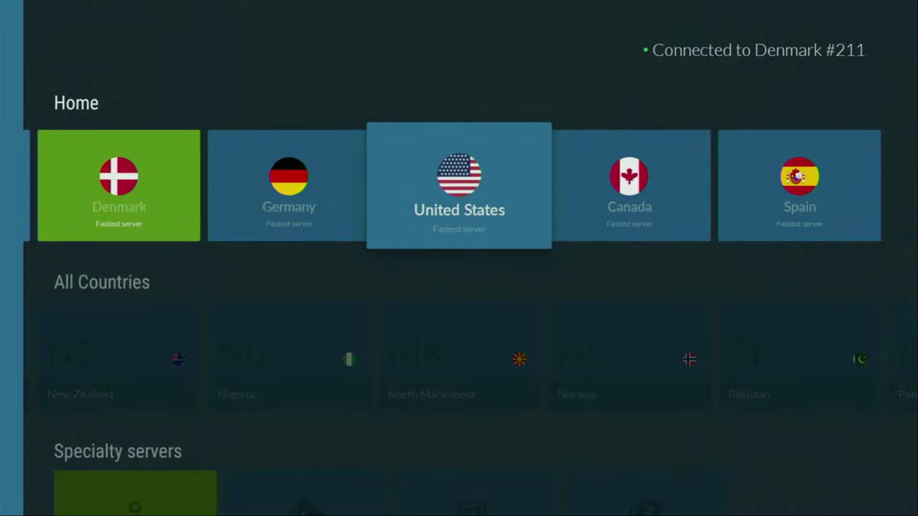
key("Right")
Find United States in the All Countries row and connect the VPN to it.
key("Down")
key("Right")
key("Right")
key("Right")
key("Right")
key("Right")
key("Right")
key("Right")
key("Right")
key("Right")
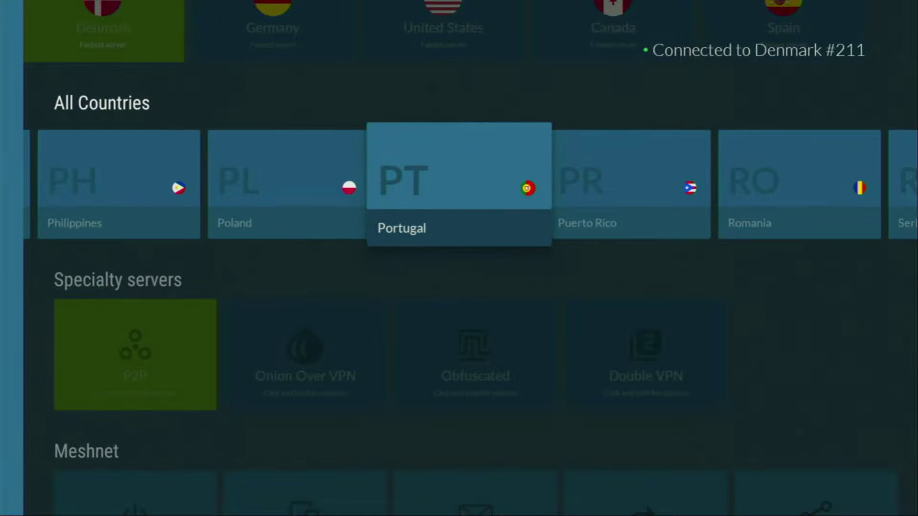
key("Right")
key("Right")
key("Right")
key("Right")
key("Right")
key("Right")
key("Right")
key("Right")
key("Right")
key("Right")
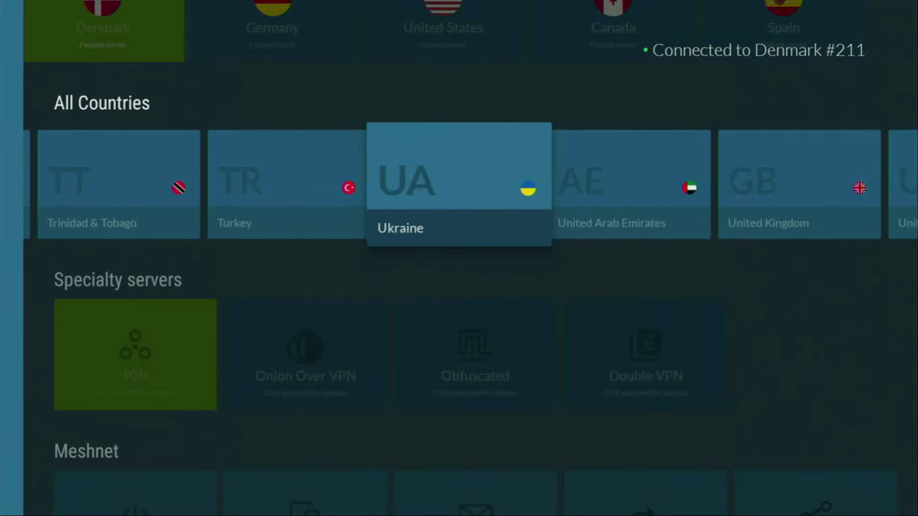
key("Right")
key("Return")
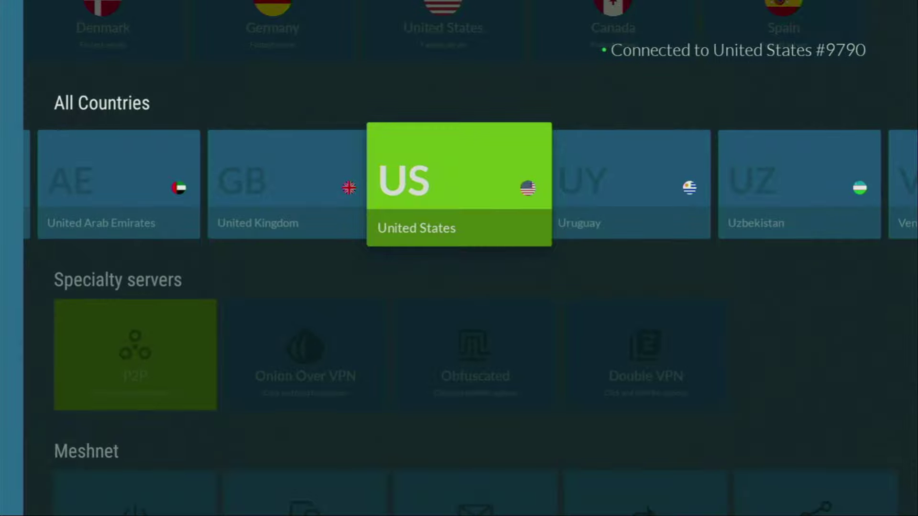
Browse the All Countries row past Uzbekistan and back to the countries around New Zealand.
key("Right")
key("Right")
key("Right")
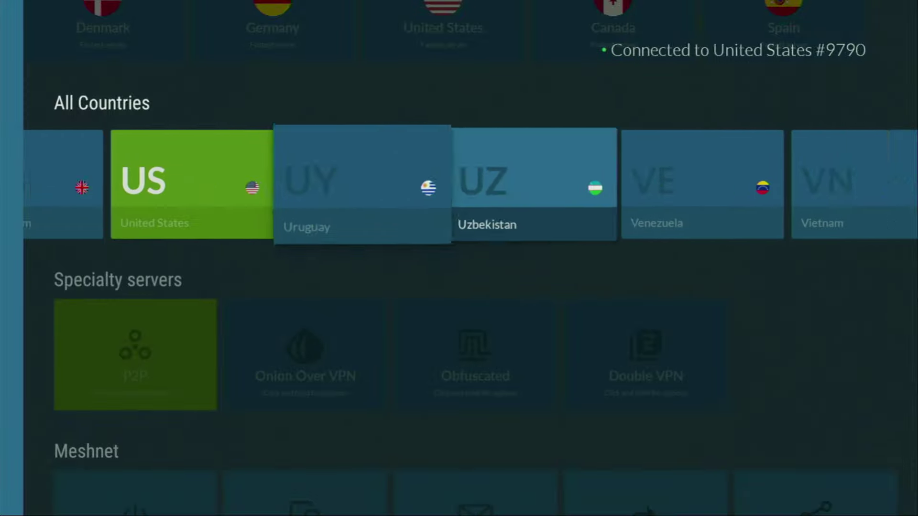
key("Left")
key("Left")
key("Left")
key("Left")
key("Left")
key("Left")
key("Left")
key("Left")
key("Left")
key("Left")
key("Left")
key("Left")
key("Left")
key("Left")
key("Left")
key("Left")
key("Left")
key("Left")
key("Left")
key("Left")
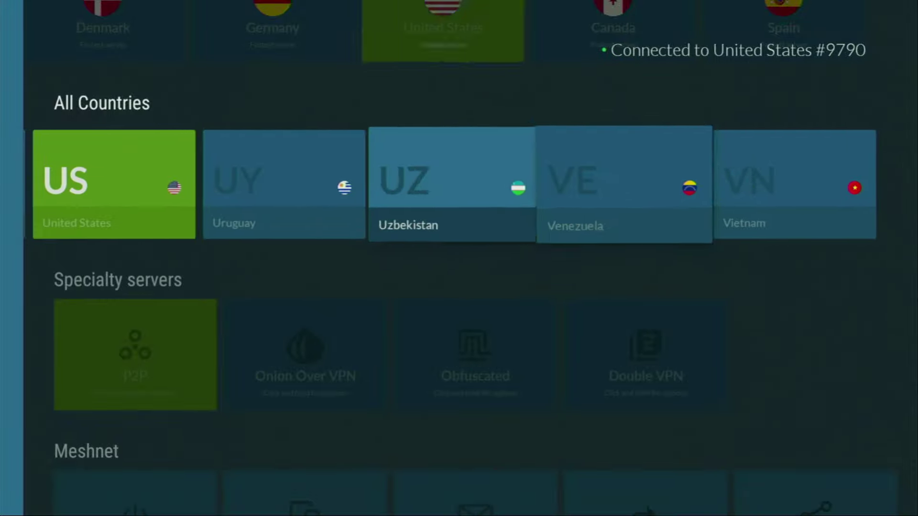
key("Left")
key("Left")
key("Left")
key("Left")
key("Left")
key("Left")
key("Left")
key("Left")
key("Left")
key("Left")
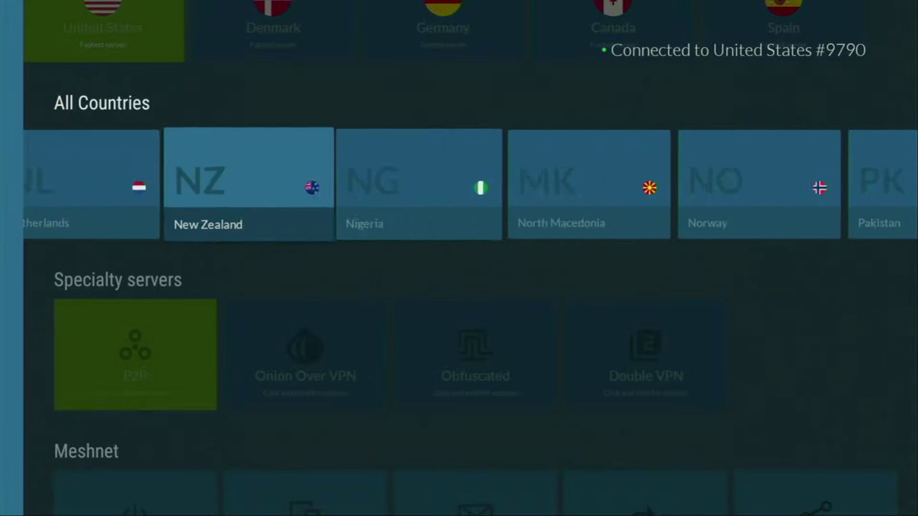
Review the fastest-server countries in the Home row and the All Countries entries around Mongolia.
key("Up")
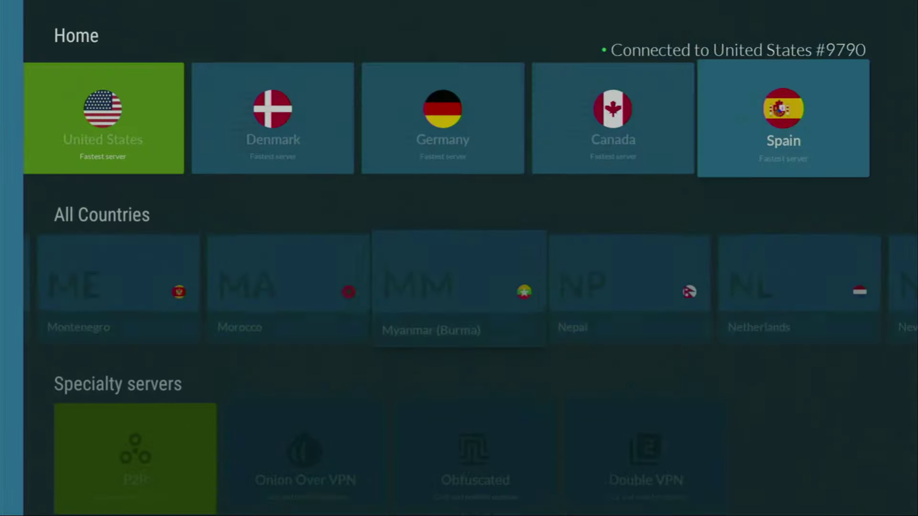
key("Left")
key("Left")
key("Left")
key("Left")
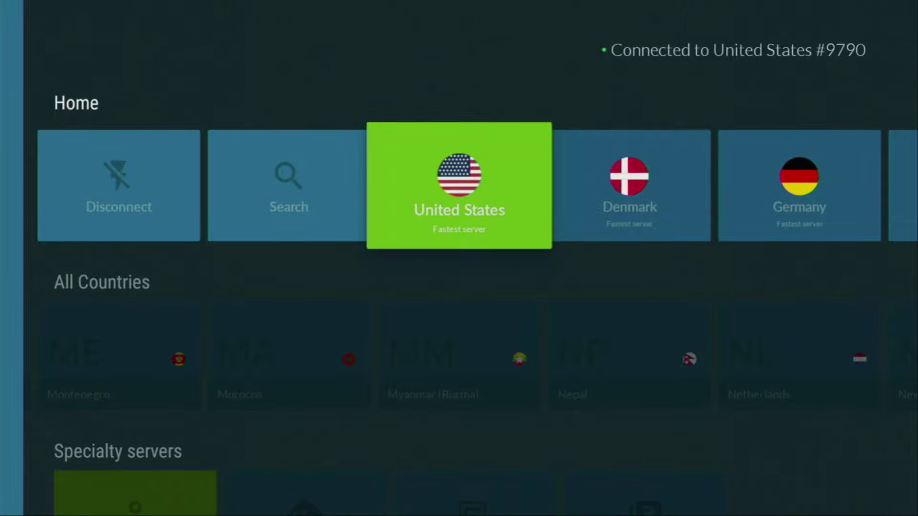
key("Down")
key("Left")
key("Left")
key("Left")
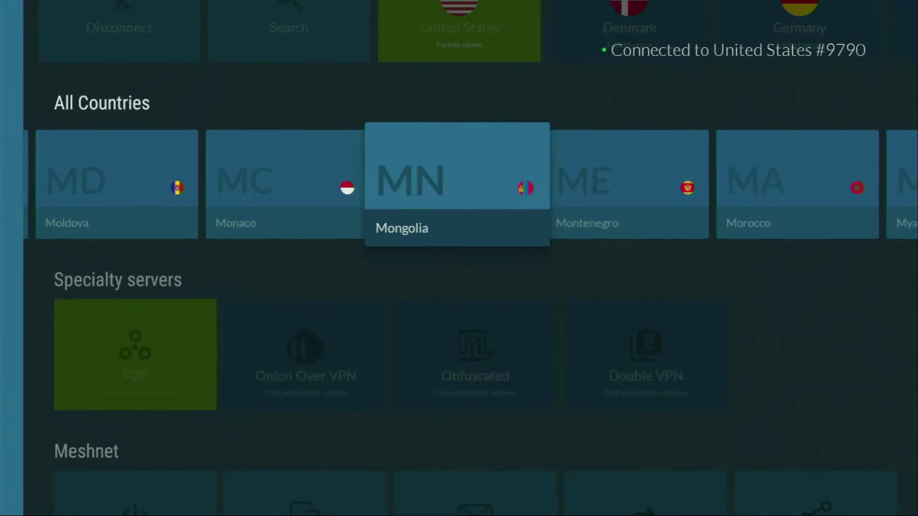
key("Left")
key("Left")
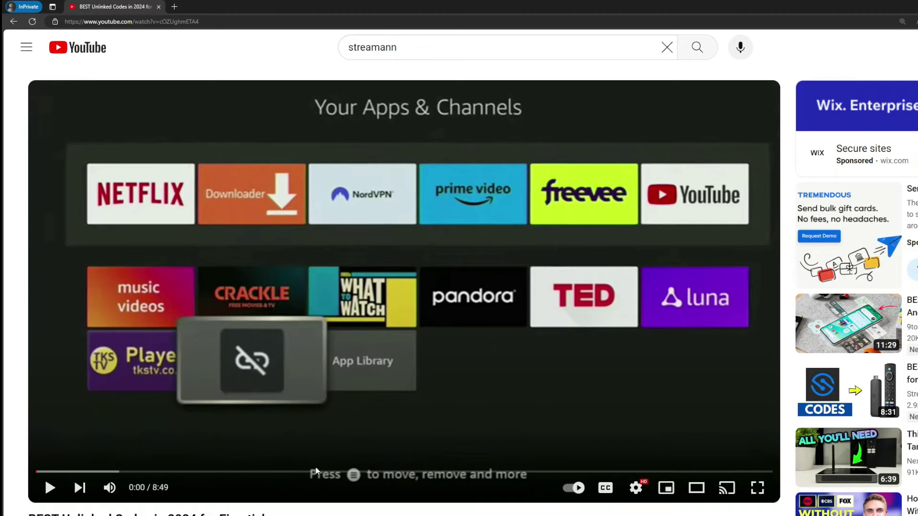
Switch to the YouTube video in the browser and open the topvpnoffer.com NordVPN link from its pinned comment.
scroll(316, 466, "down", 5)
scroll(332, 417, "down", 1)
left_click(309, 294)
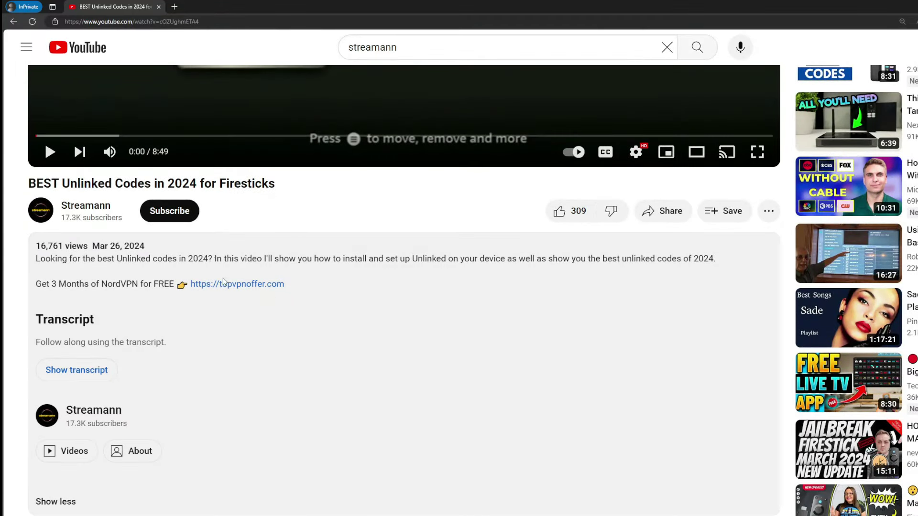
scroll(220, 286, "down", 5)
left_click_drag(335, 396, 239, 385)
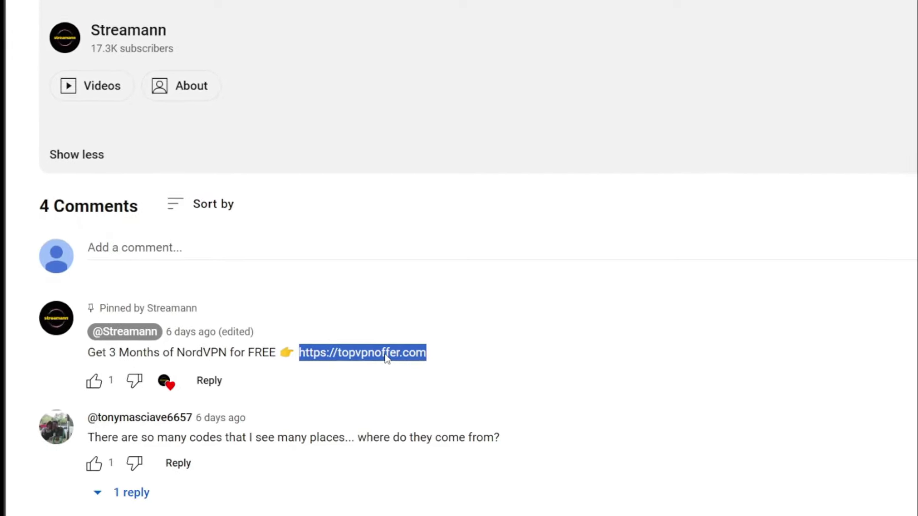
left_click(387, 357)
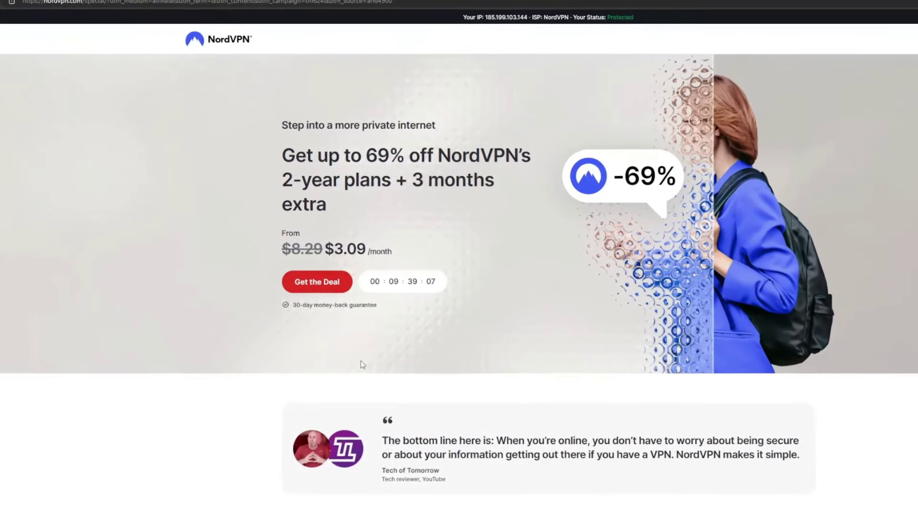
left_click_drag(413, 180, 492, 194)
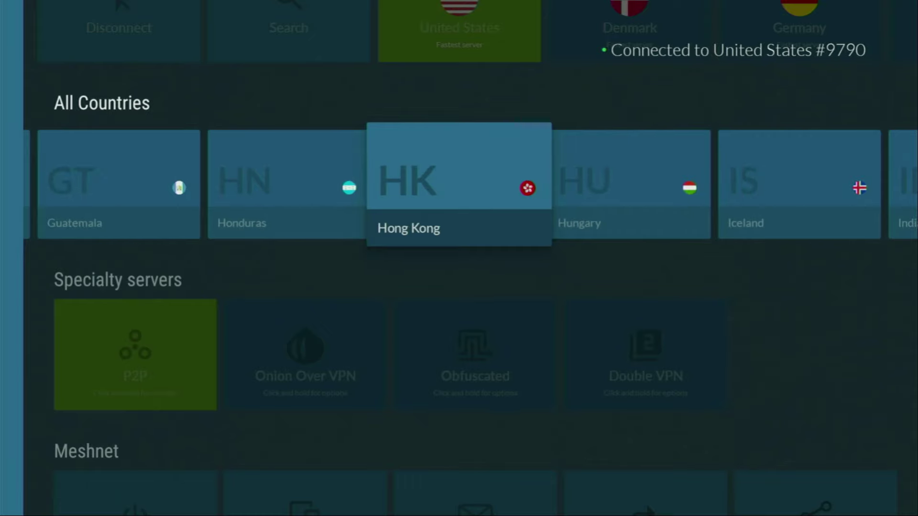
Browse the VPN's All Countries row backwards from Hong Kong past Guam and the Czech Republic to Croatia.
key("Left")
key("Left")
key("Left")
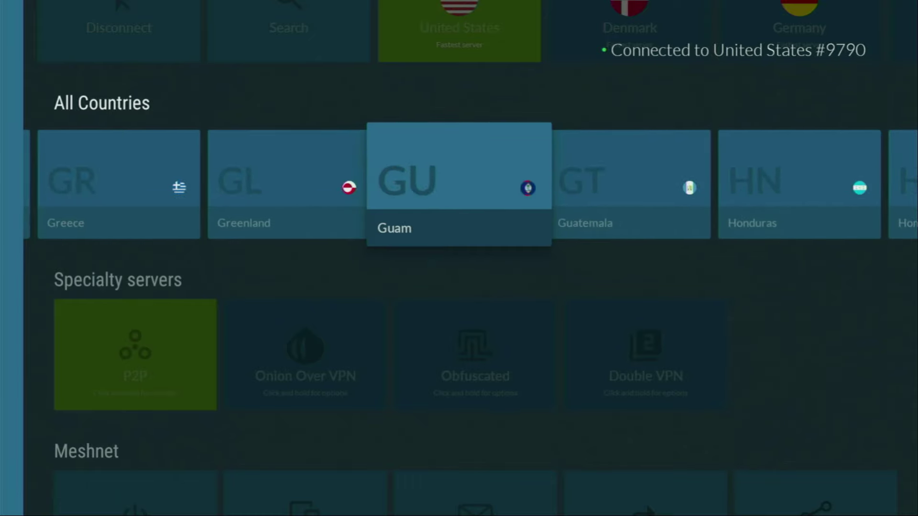
key("Left")
key("Left")
key("Left")
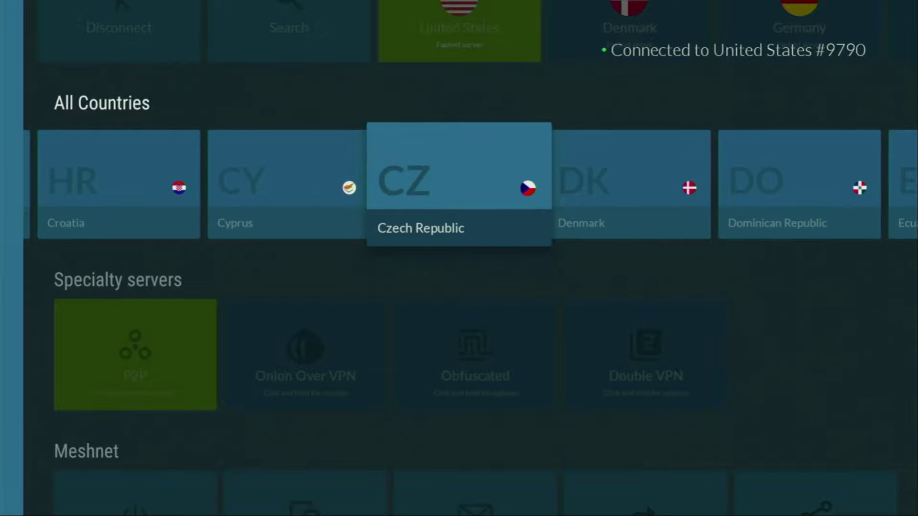
key("Left")
key("Left")
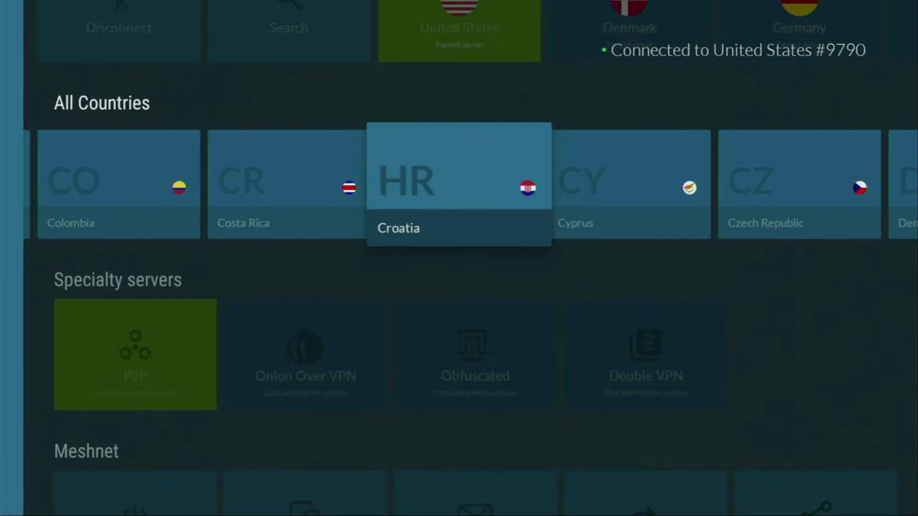
Return to the Fire TV home screen and launch Downloader.
key("Home")
key("Right")
key("Right")
key("Right")
key("Right")
key("Right")
key("Right")
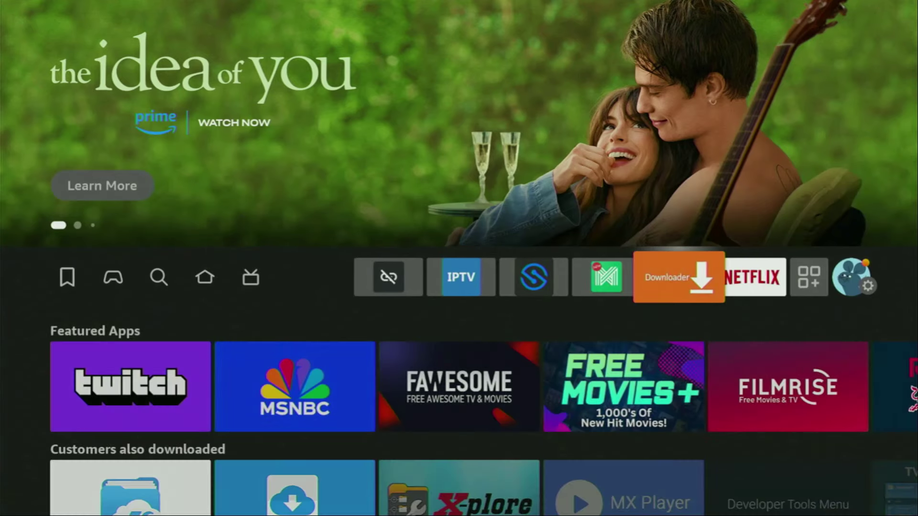
key("Return")
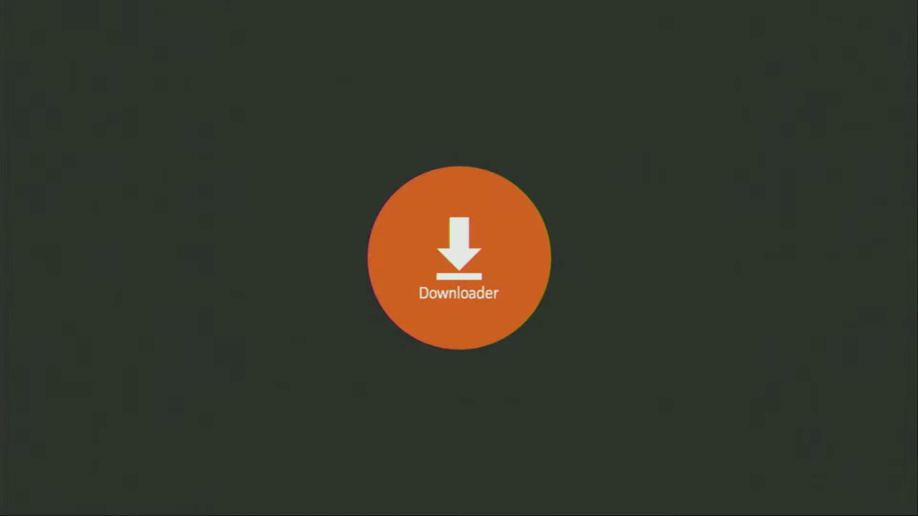
Go to Downloader's Home section and its URL, search term or short code field.
key("Left")
key("Up")
key("Up")
key("Up")
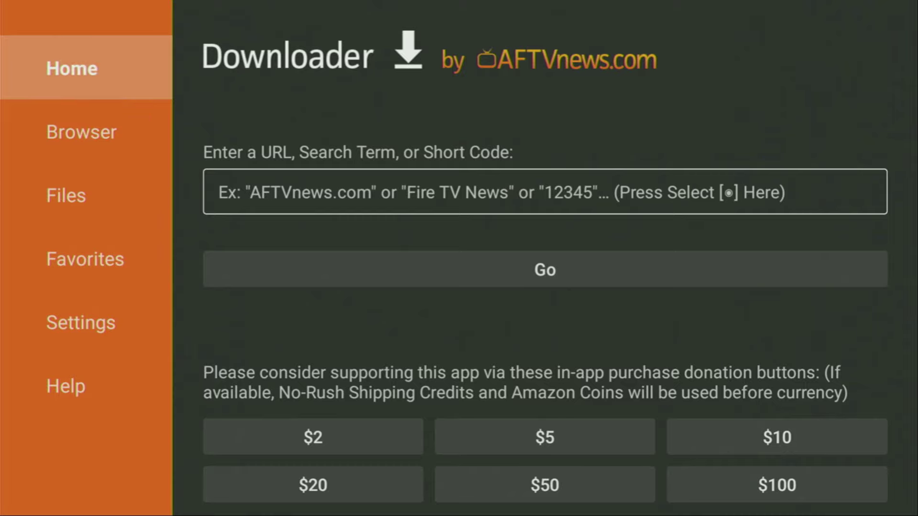
key("Down")
key("Up")
key("Right")
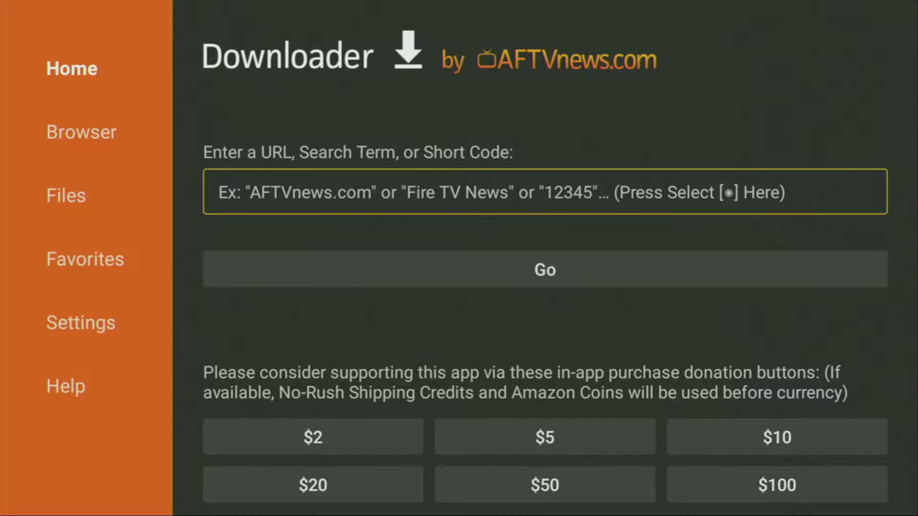
Enter the short code 28907 in Downloader's URL field.
key("Return")
key("Up")
key("Right")
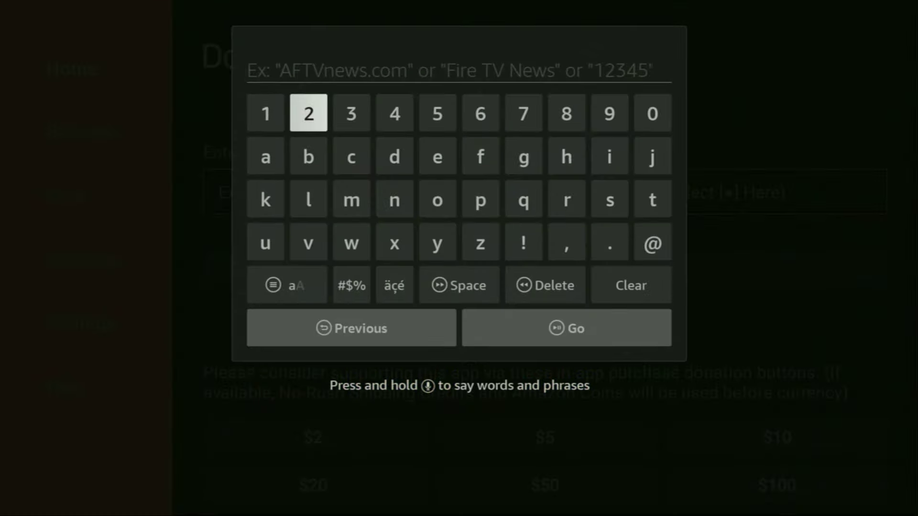
key("Return")
key("Left")
key("Left")
key("Left")
key("Left")
key("Return")
key("Right")
key("Return")
key("Right")
key("Return")
key("Left")
key("Left")
key("Left")
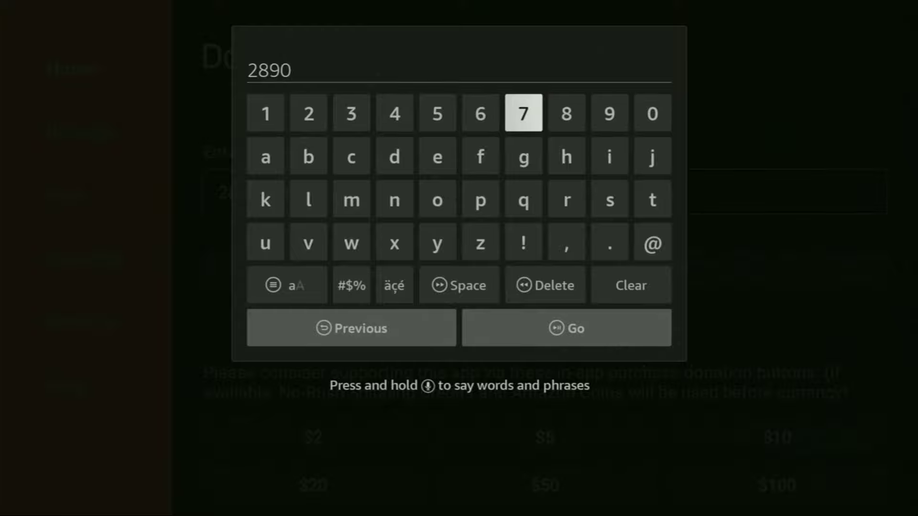
key("Return")
Submit the entered short code to load the firetvsticks.com downloads page.
key("Down")
key("Down")
key("Down")
key("Down")
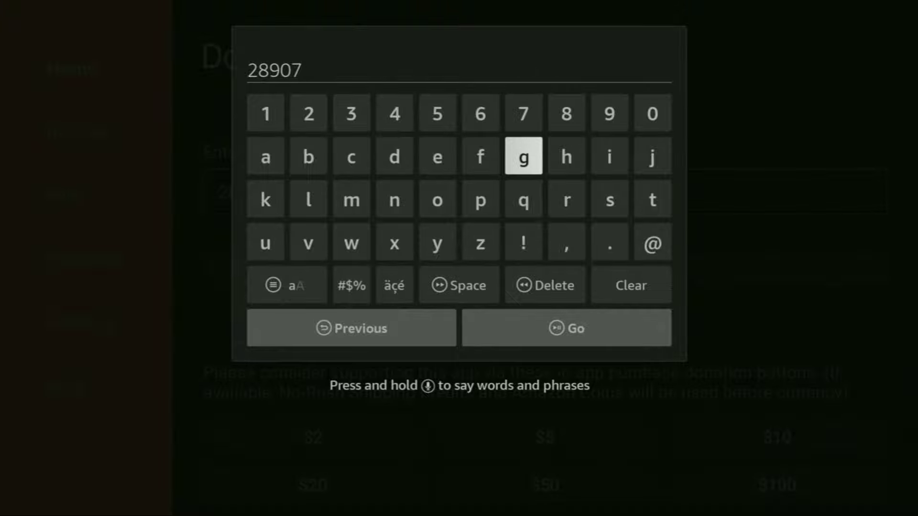
key("Return")
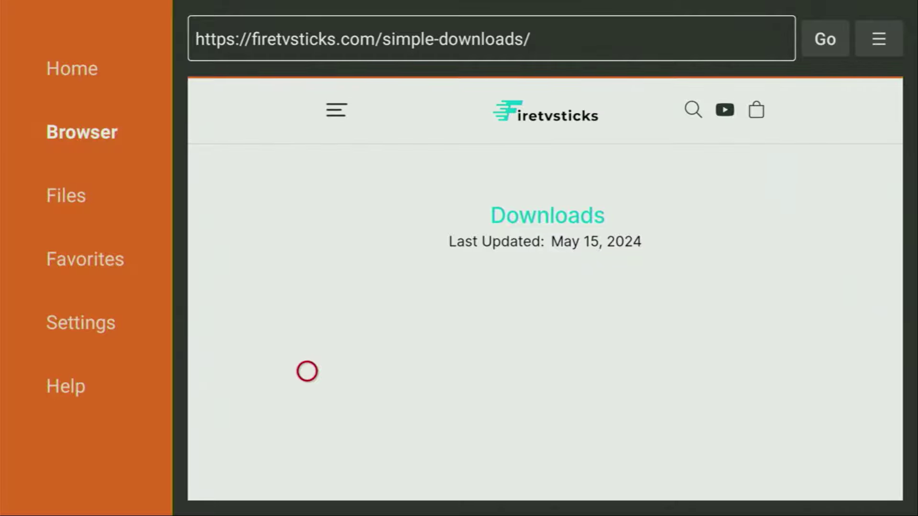
Choose the Movies & TV category on the firetvsticks.com downloads page.
scroll(307, 482, "down", 5)
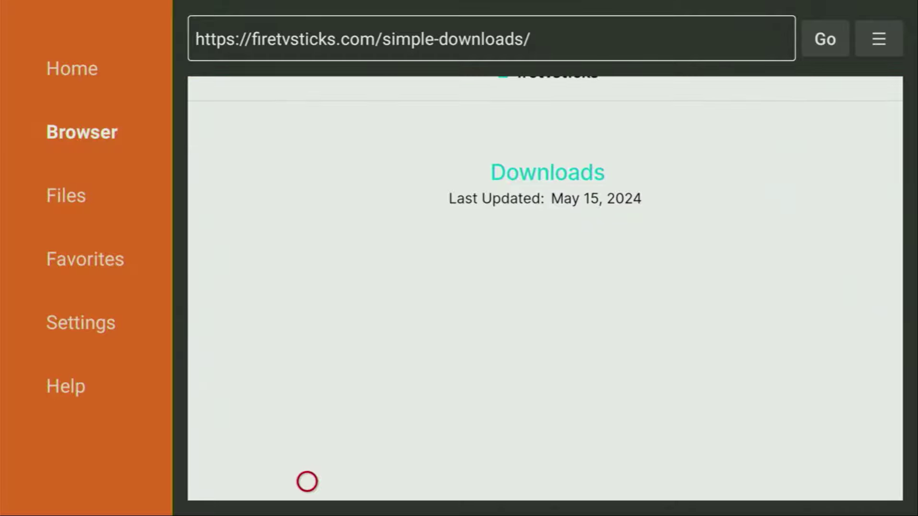
scroll(307, 482, "down", 2)
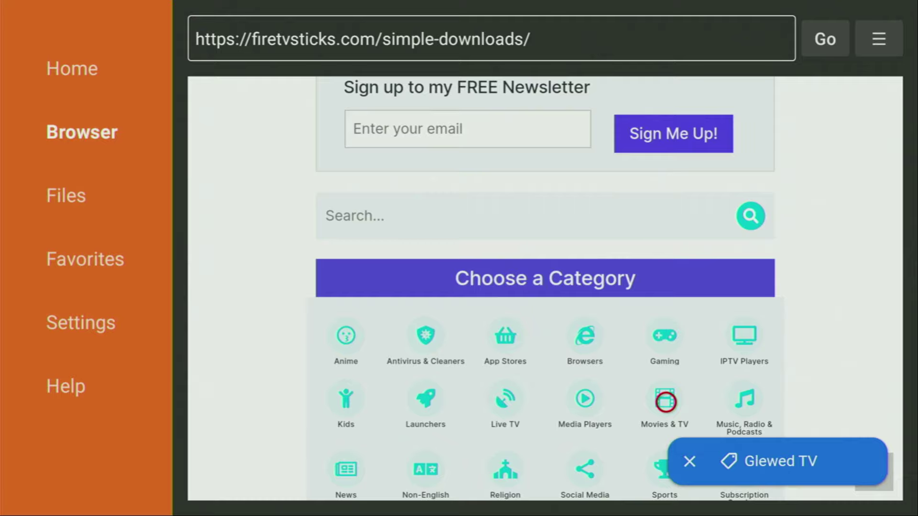
left_click(666, 401)
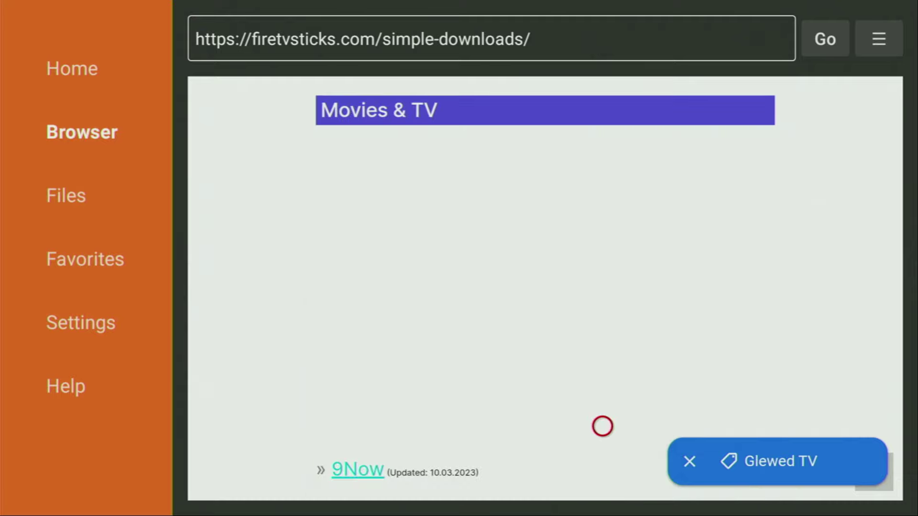
Open the BeeTV download page from the Movies & TV list, closing the ad that covers it.
scroll(442, 478, "down", 5)
scroll(442, 481, "down", 3)
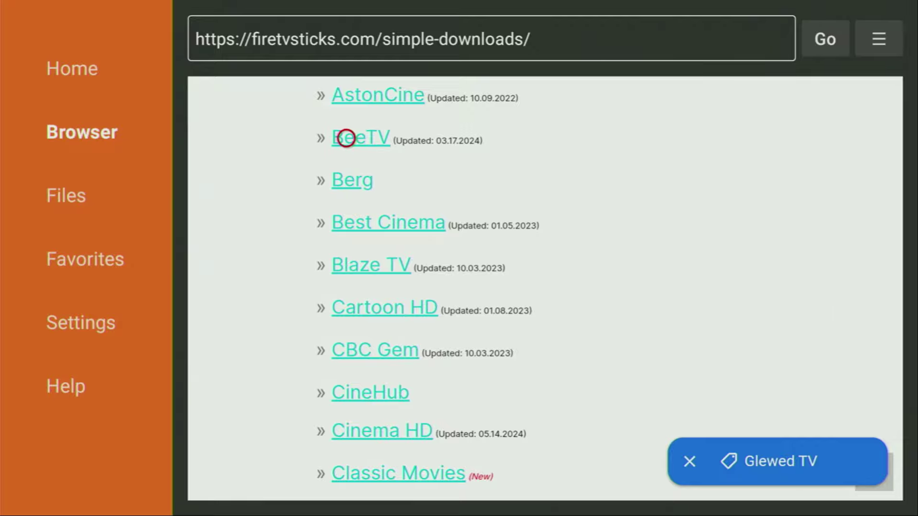
left_click(346, 138)
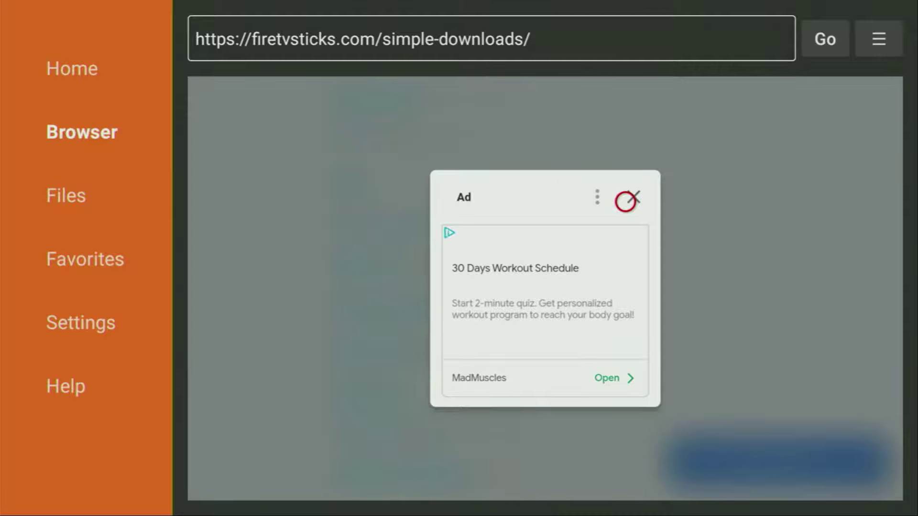
left_click(626, 202)
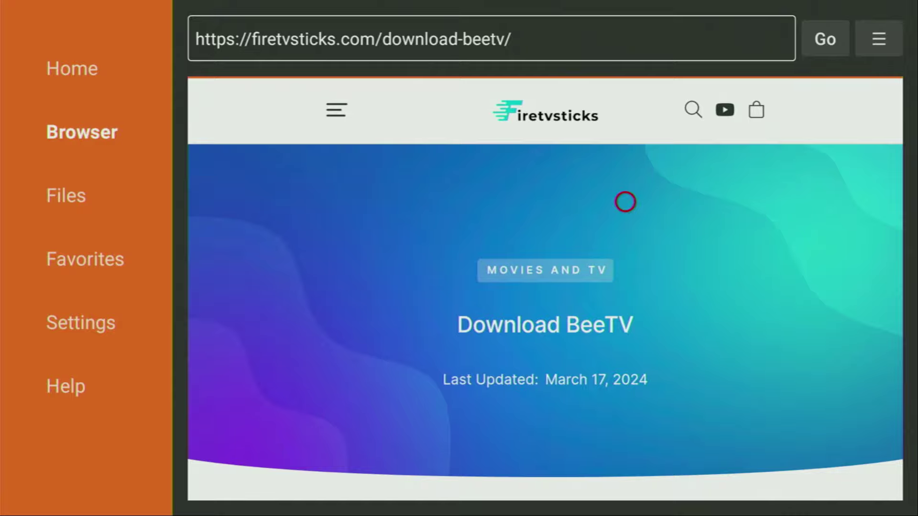
Download the standard BeeTV file, not the ad-free one, and install the app.
scroll(625, 465, "down", 10)
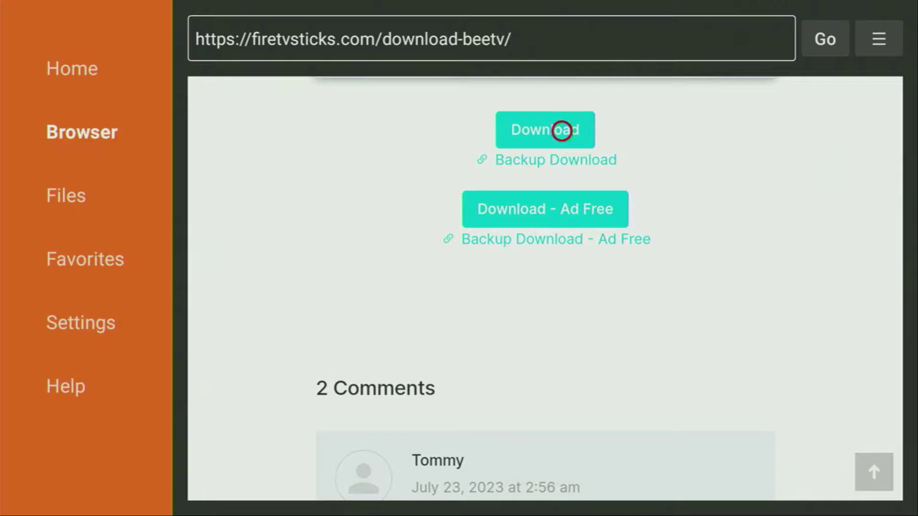
left_click(562, 129)
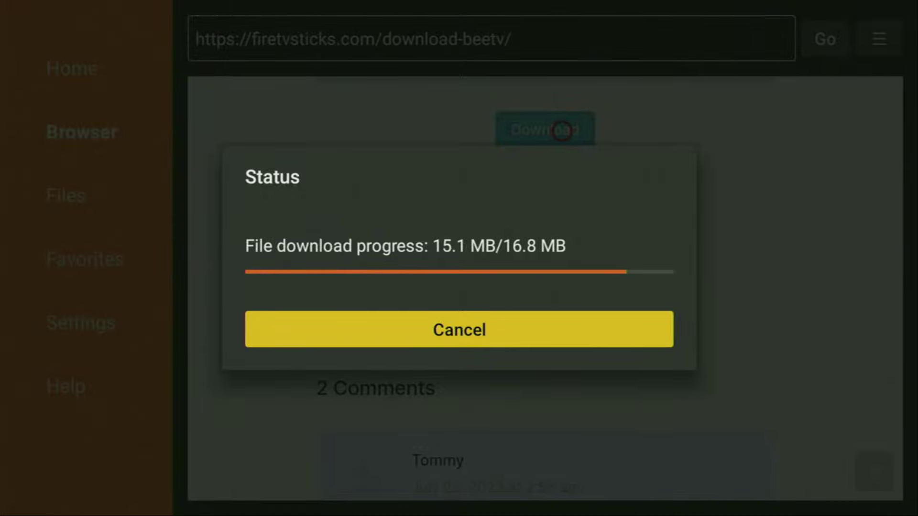
key("Return")
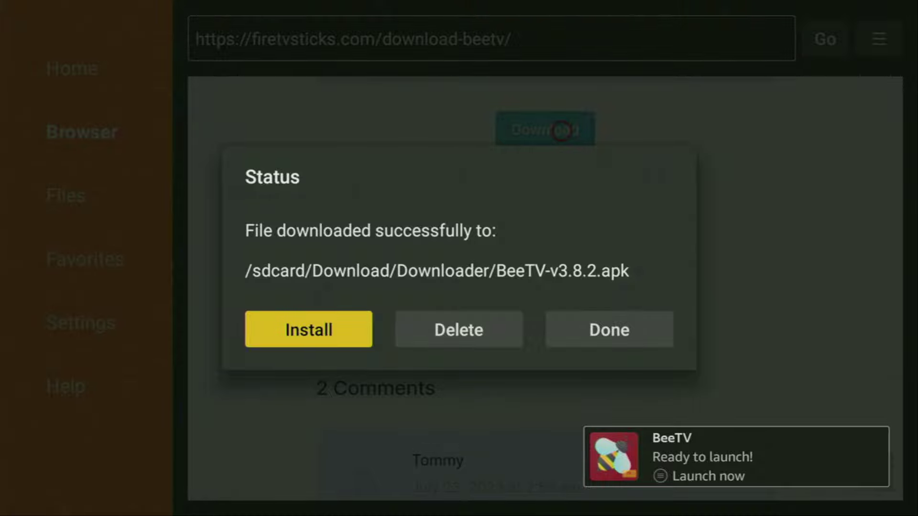
Delete the downloaded BeeTV-v3.8.2.apk installation file.
key("Right")
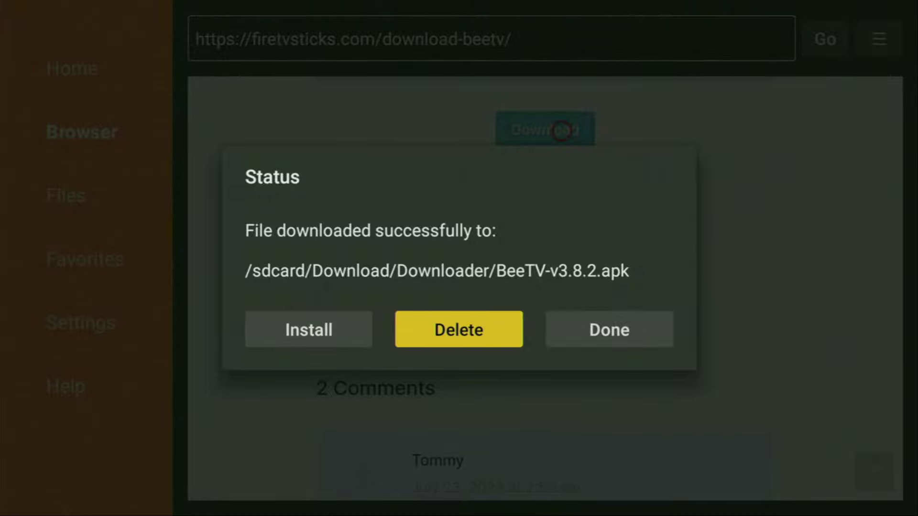
key("Return")
key("Left")
key("Return")
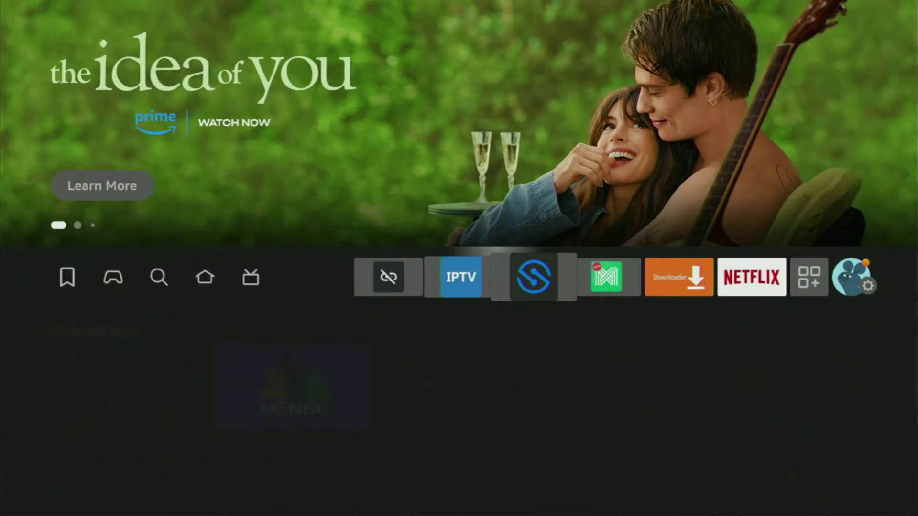
Open the full list of apps and channels from the home screen and find BeeTV at its end.
key("Right")
key("Right")
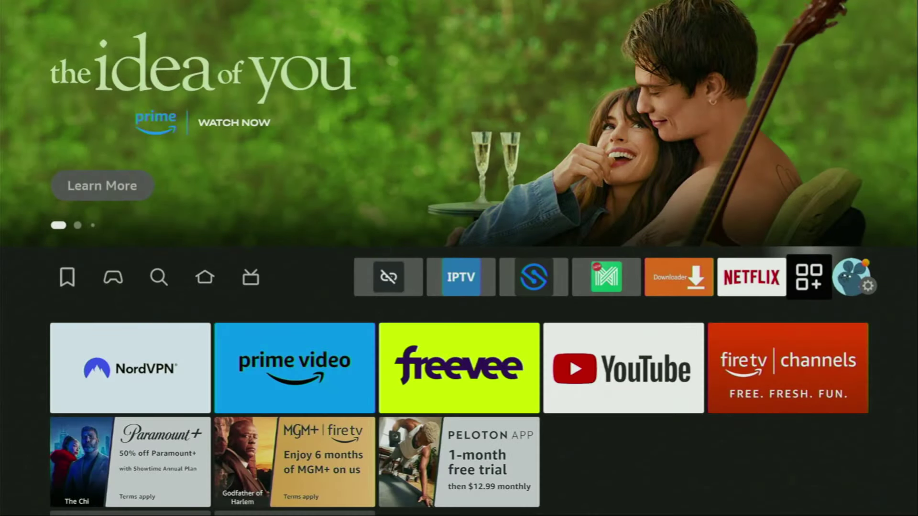
key("Return")
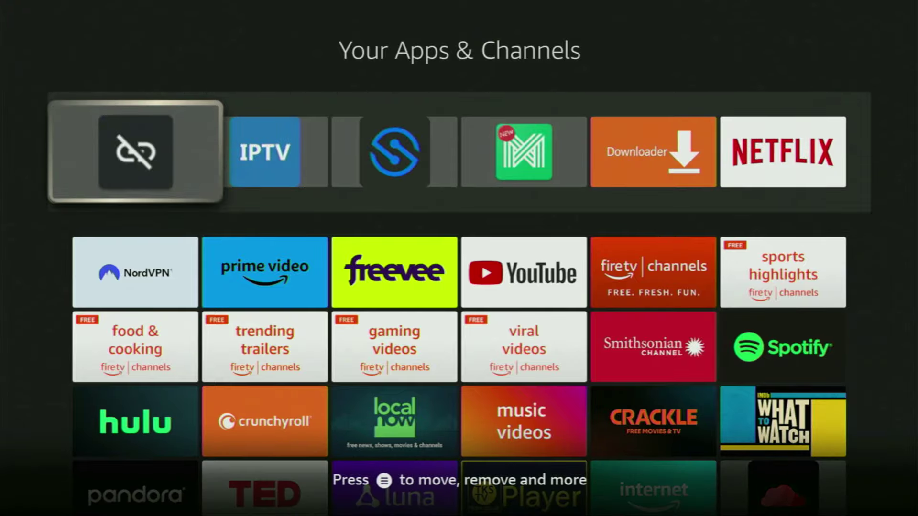
key("Down")
key("Down")
key("Down")
key("Down")
key("Down")
key("Down")
key("Right")
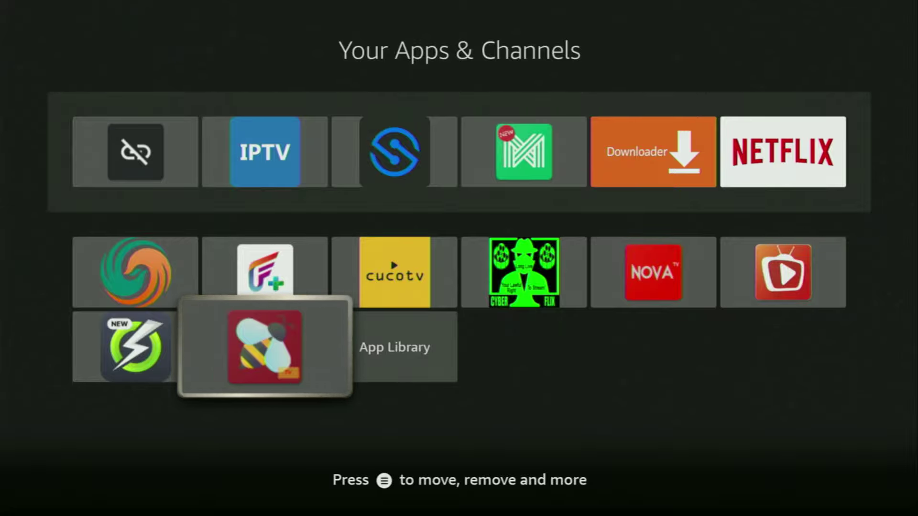
Move BeeTV to the front of the apps and channels list.
key("Menu")
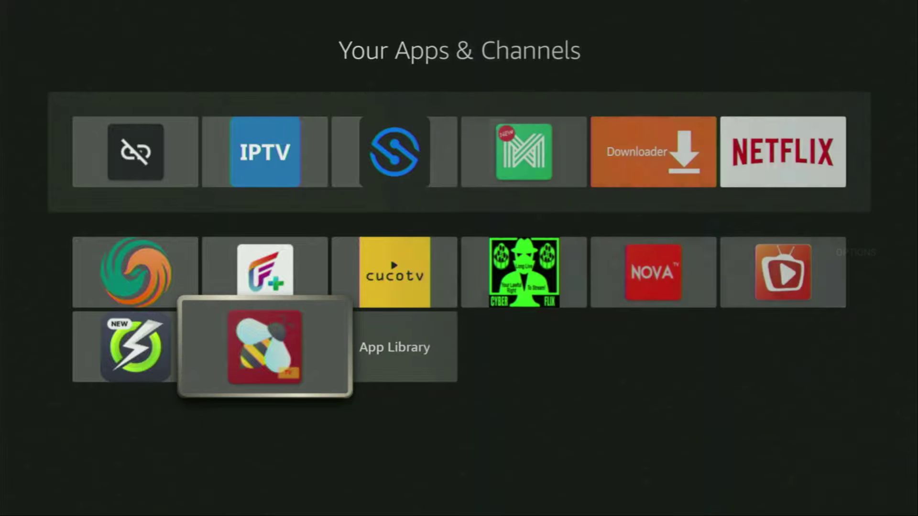
key("Down")
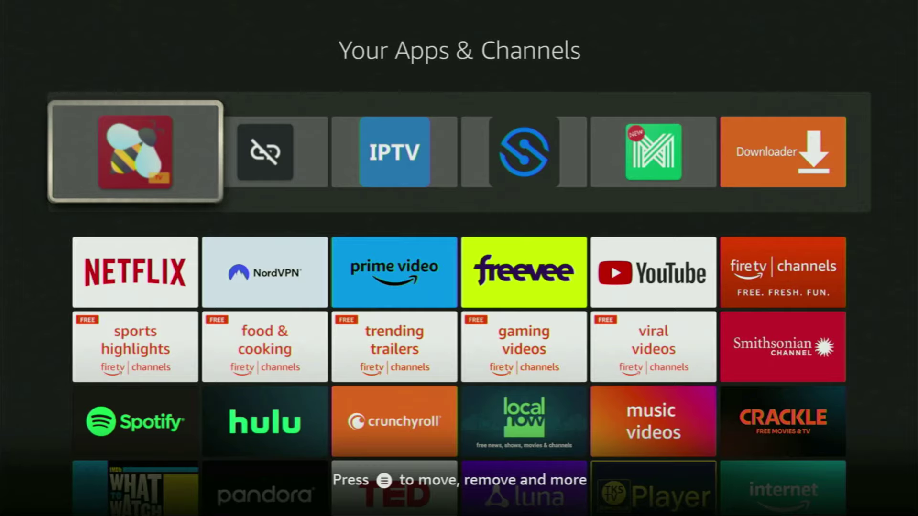
key("Down")
key("Right")
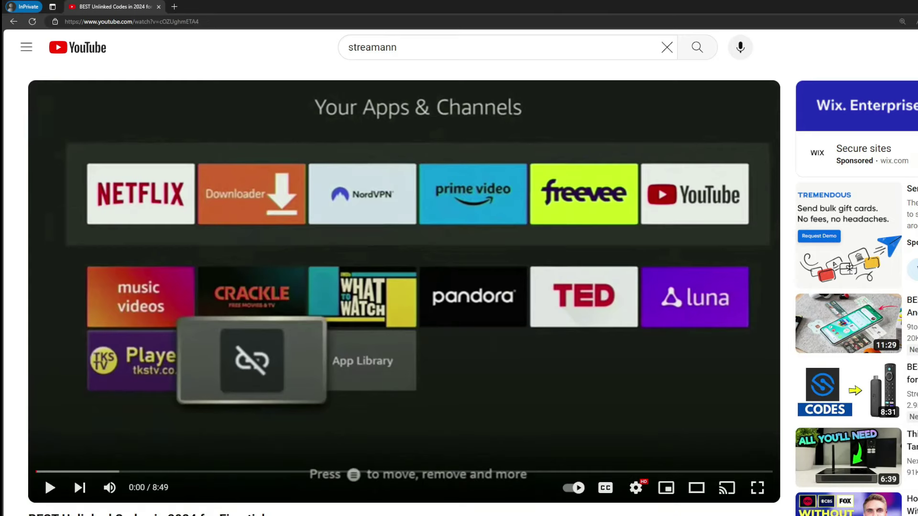
Switch back to the YouTube video and follow the pinned comment's topvpnoffer.com link to the NordVPN deal.
scroll(355, 321, "down", 6)
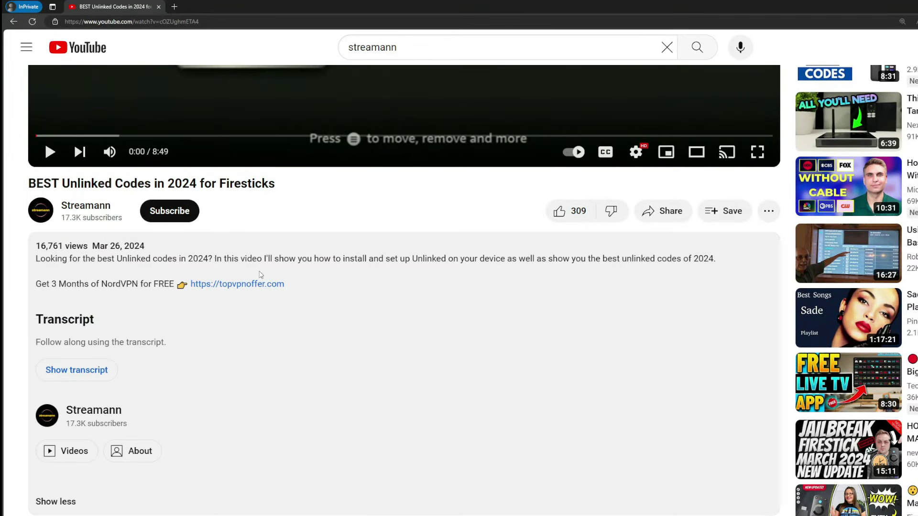
scroll(235, 297, "down", 5)
left_click_drag(313, 397, 235, 387)
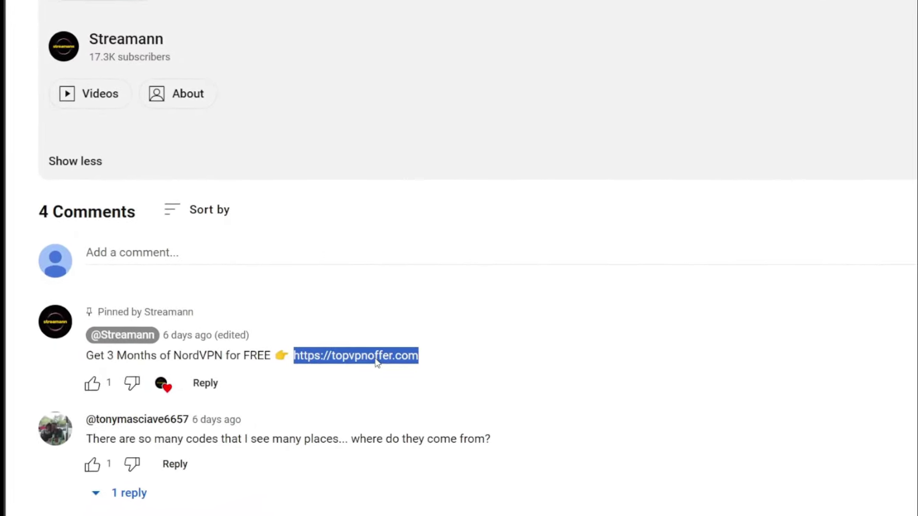
left_click(378, 362)
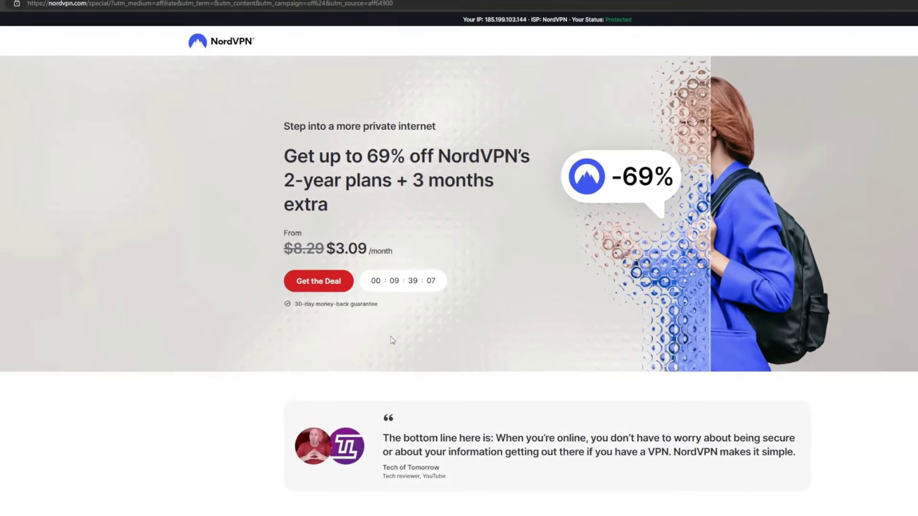